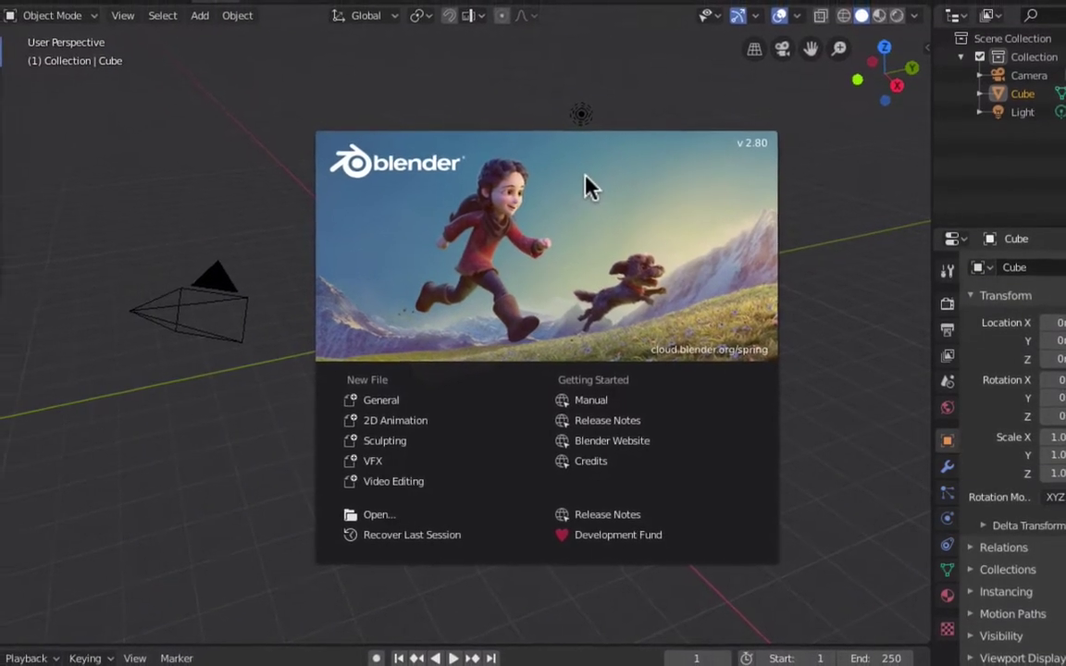
Step: Close the splash screen and select the light and the camera in the viewport one after the other
left_click(586, 177)
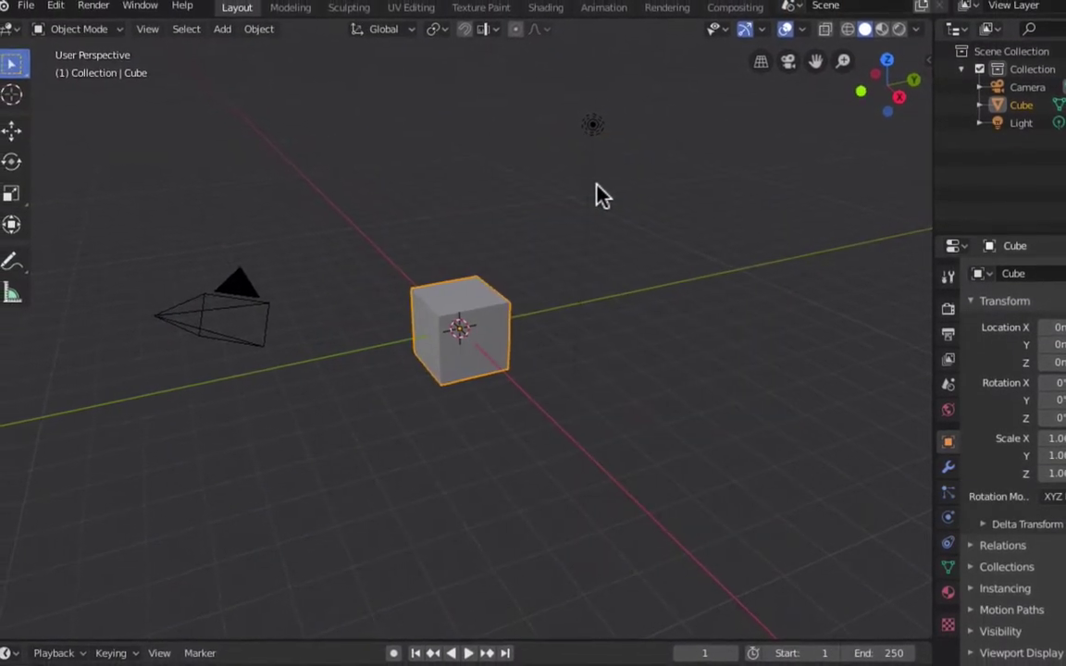
middle_click_drag(508, 288, 508, 297)
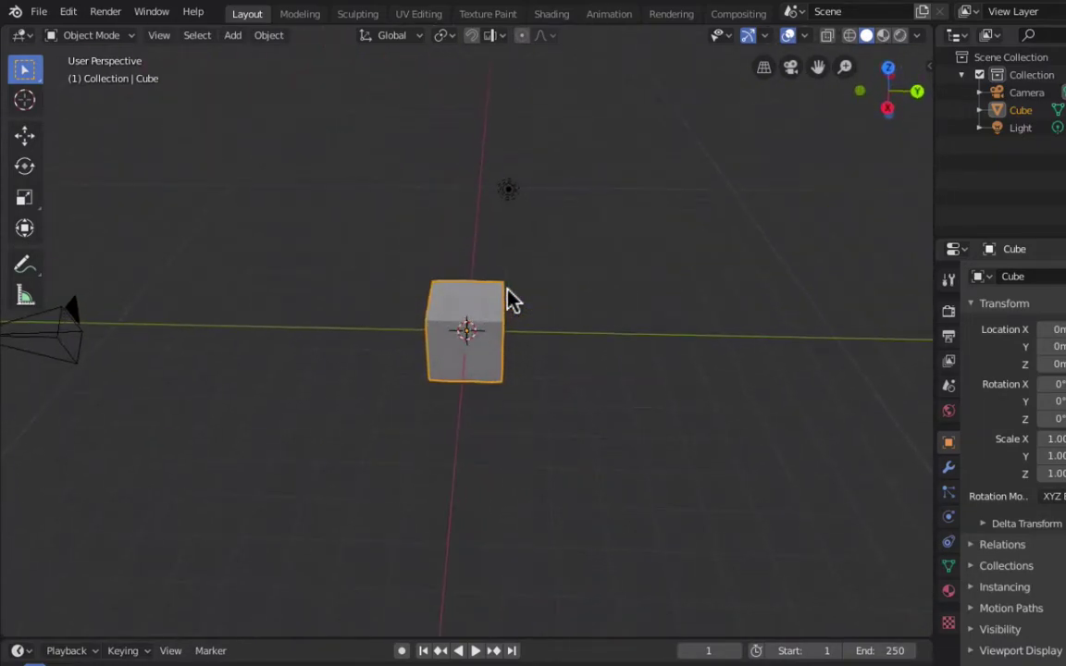
left_click(507, 194)
middle_click_drag(220, 302, 264, 335)
left_click(264, 335)
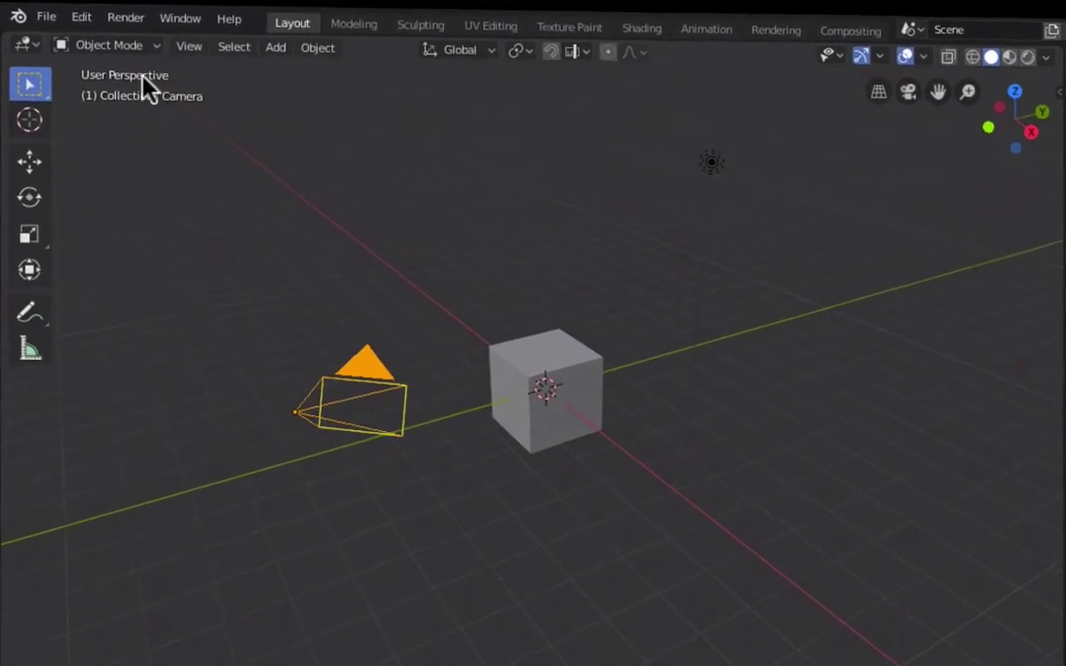
Step: Open the preferences and enable Translation in the interface settings
left_click(100, 28)
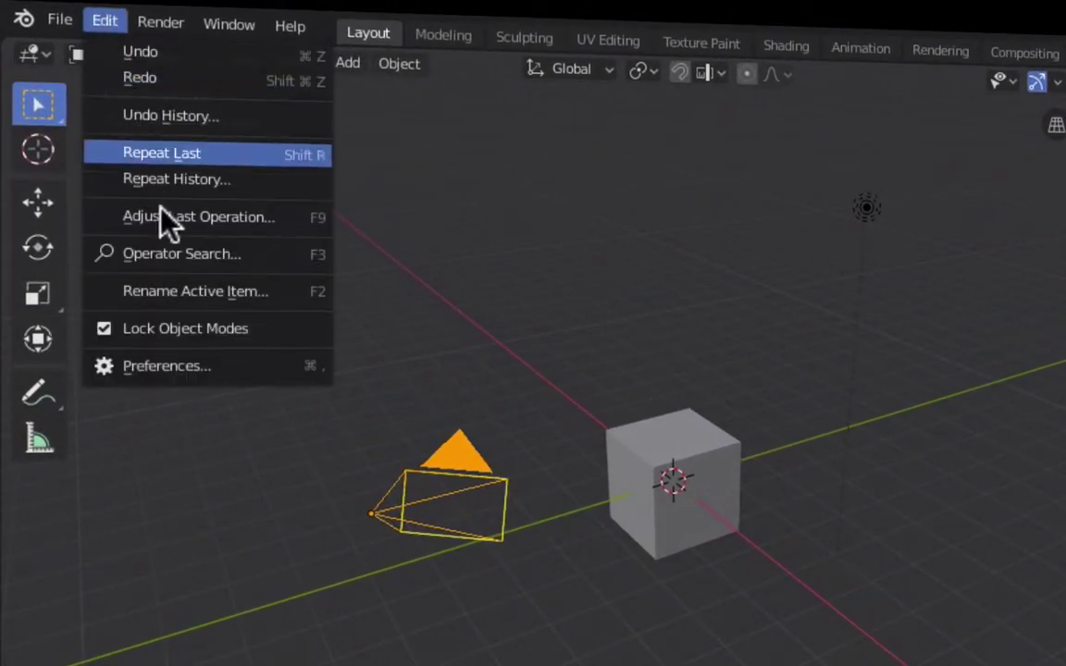
left_click(190, 365)
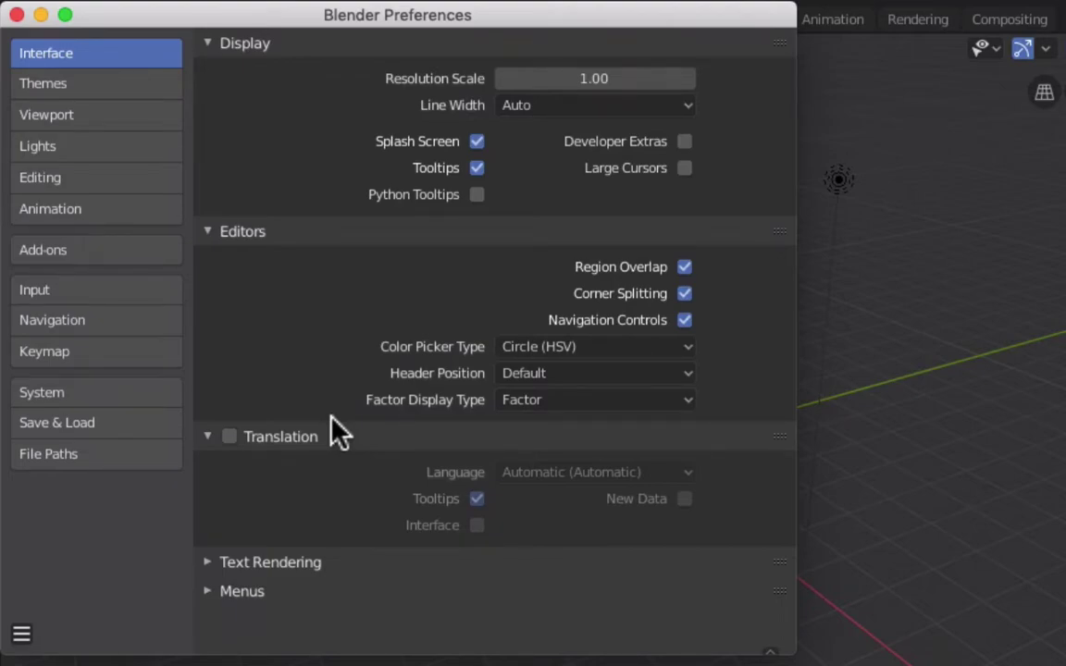
left_click(229, 436)
left_click(229, 437)
left_click(229, 436)
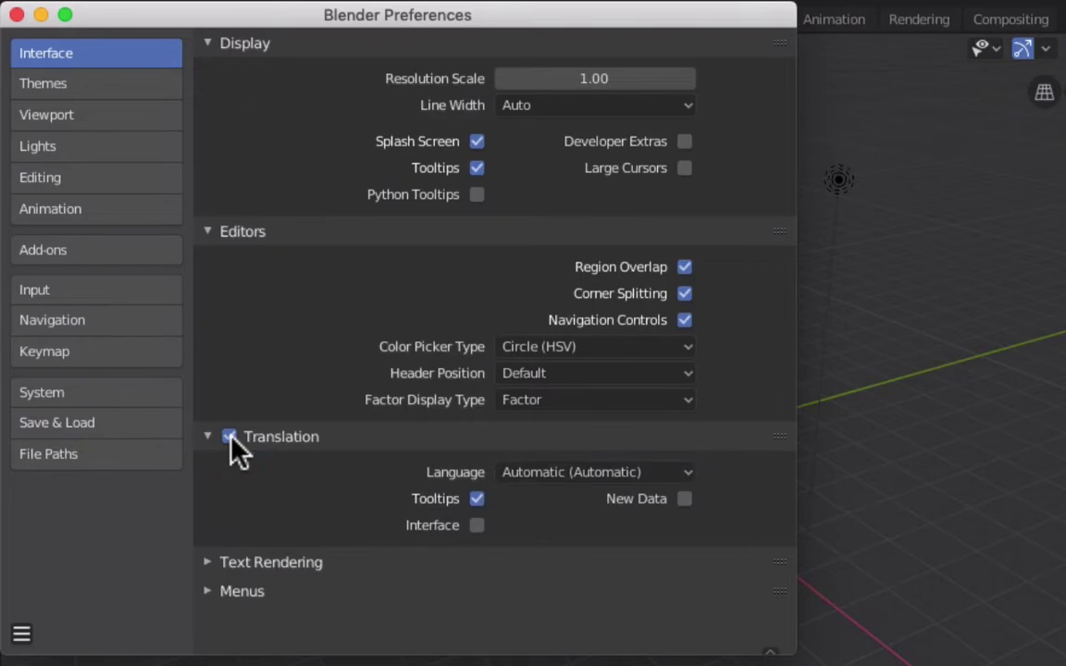
Step: Set the translation language to Spanish (Español) and enable it for New Data and Interface
left_click(588, 474)
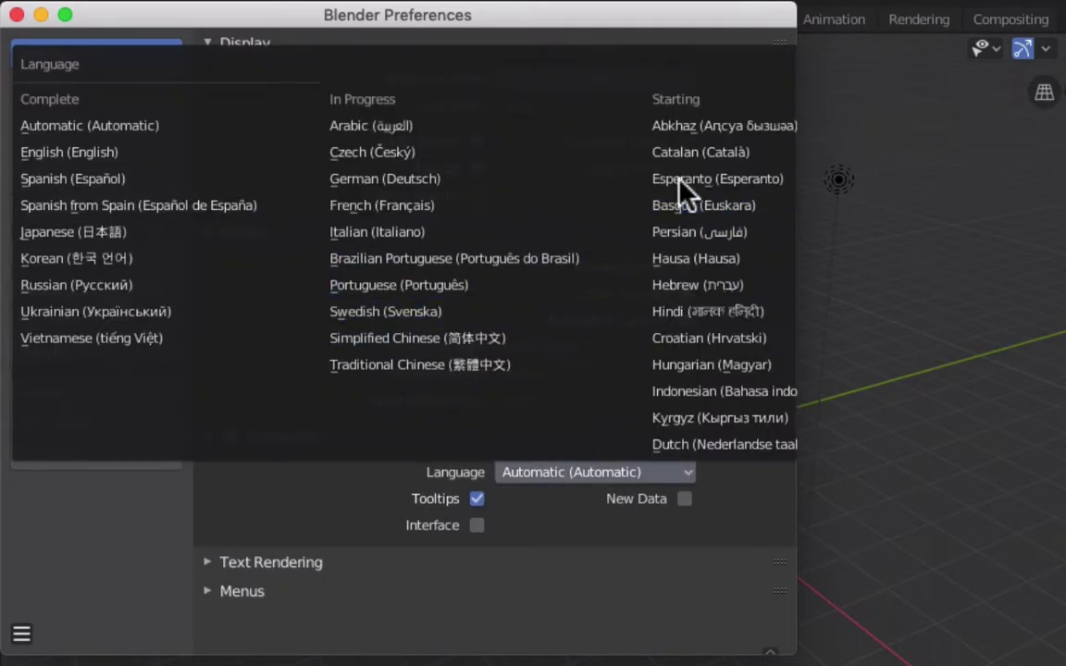
left_click(98, 178)
left_click(684, 500)
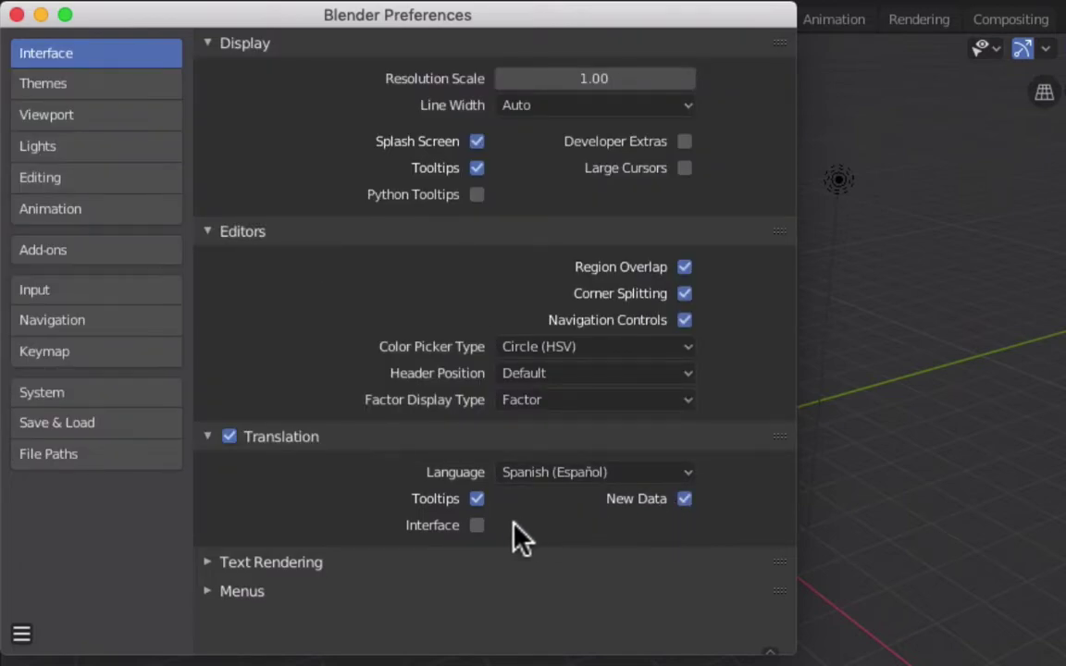
left_click(476, 526)
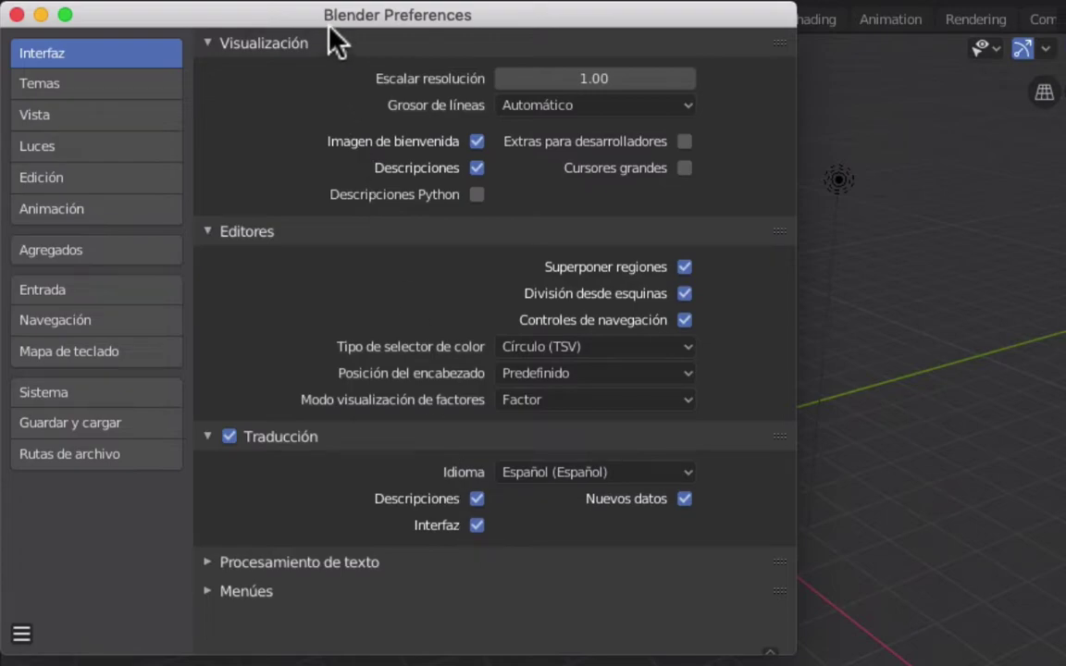
Step: Save the preferences with the Spanish translation and turn Translation off to switch the interface back to English
left_click_drag(333, 22, 539, 155)
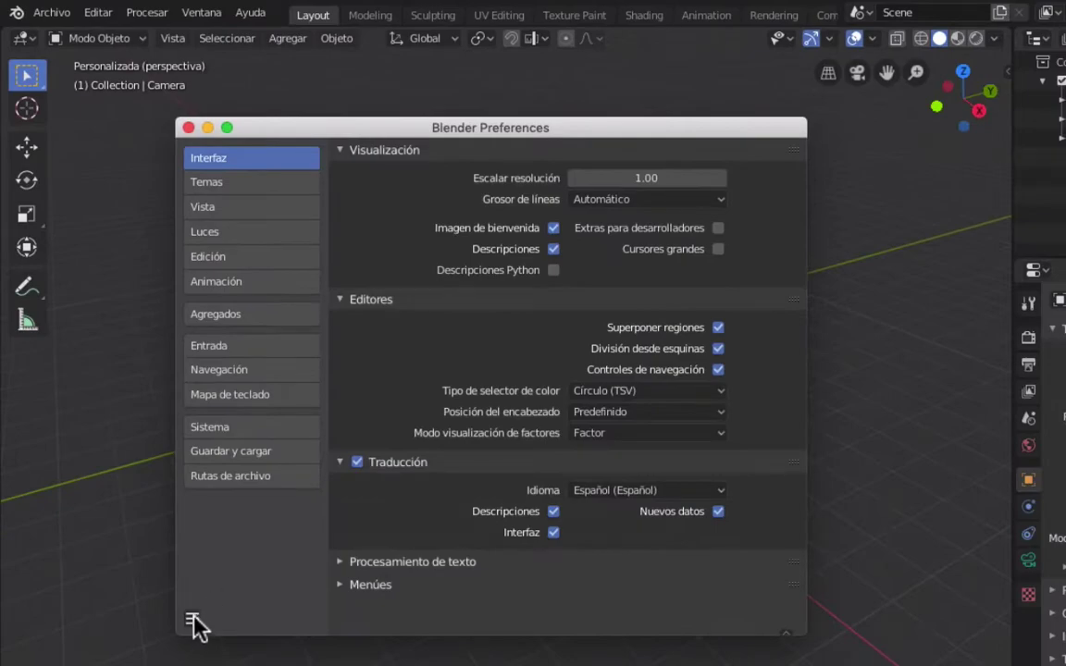
left_click(192, 618)
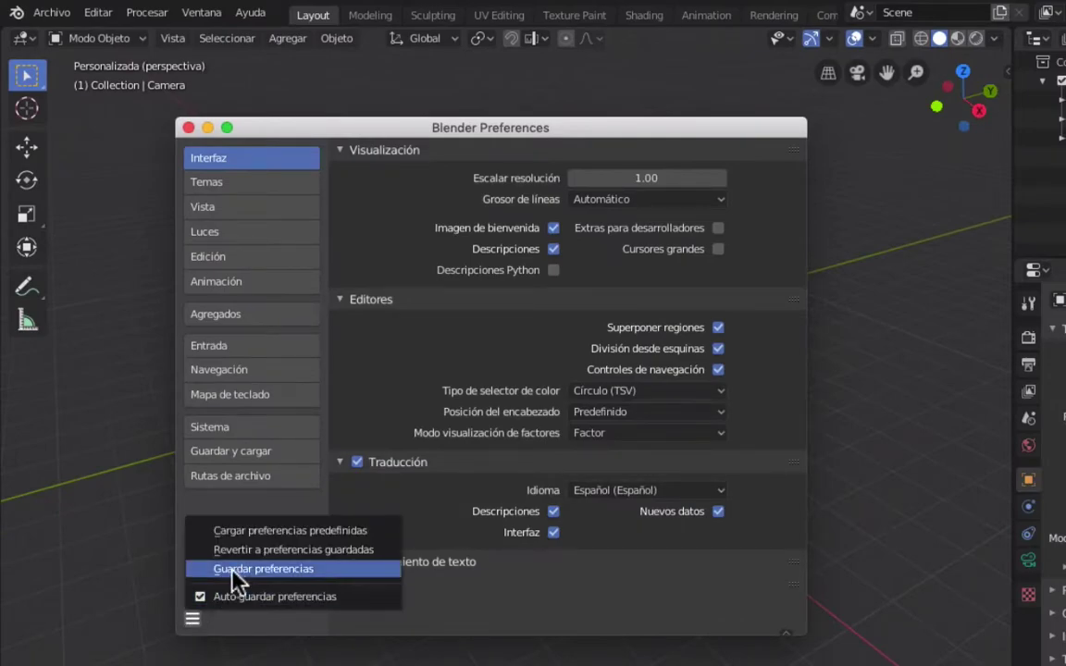
left_click(237, 569)
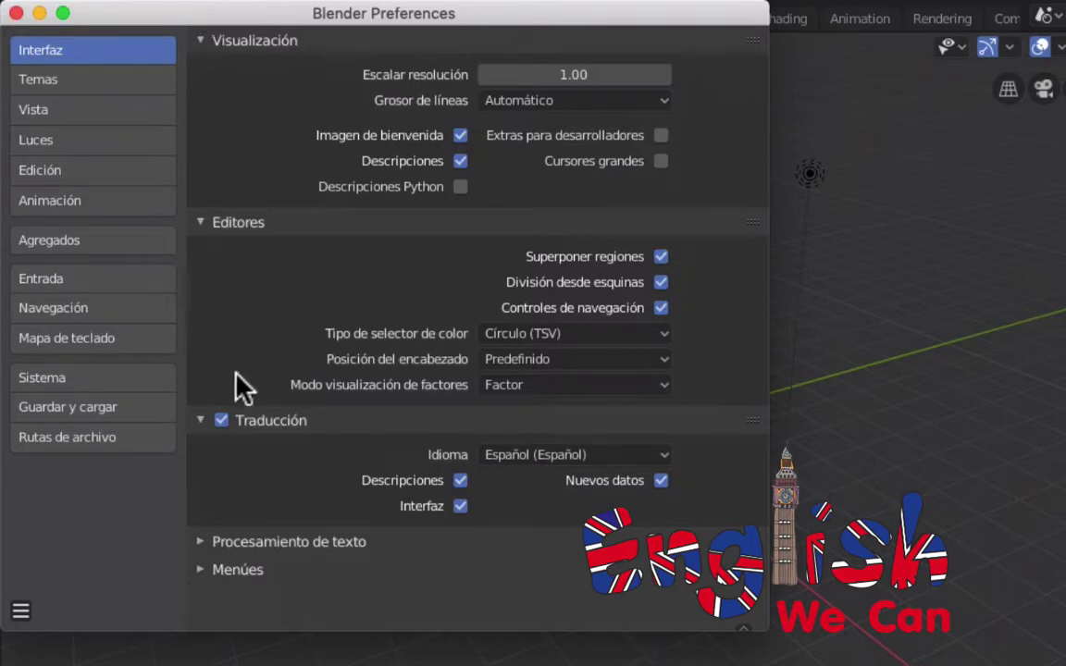
left_click(222, 421)
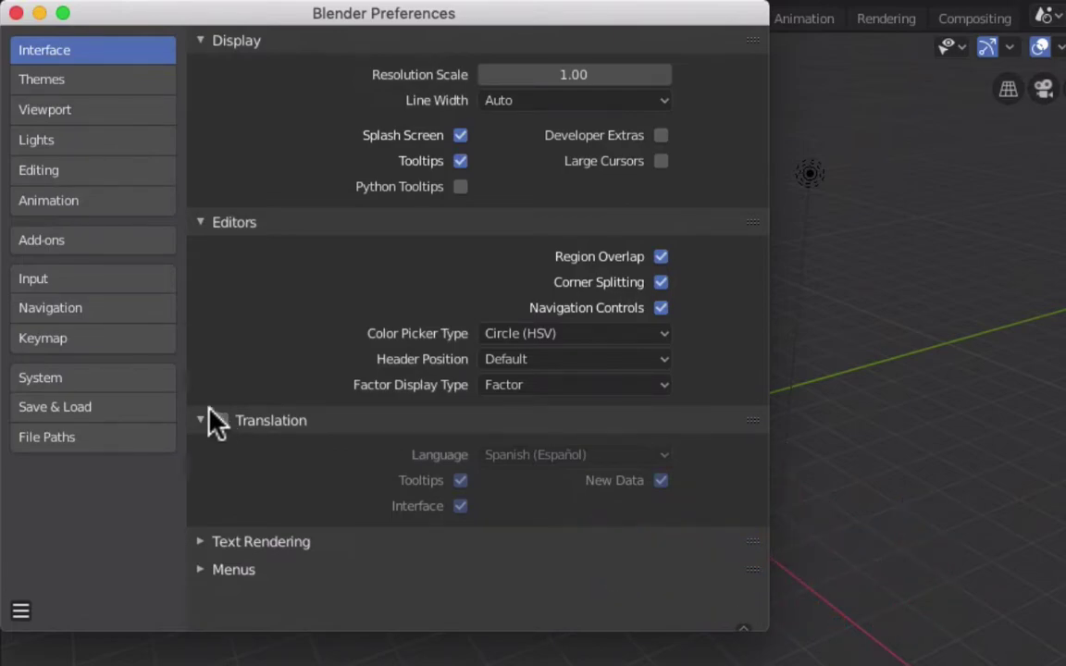
Step: Switch the keymap preset to Blender 27X and set Select With to Left
left_click(84, 348)
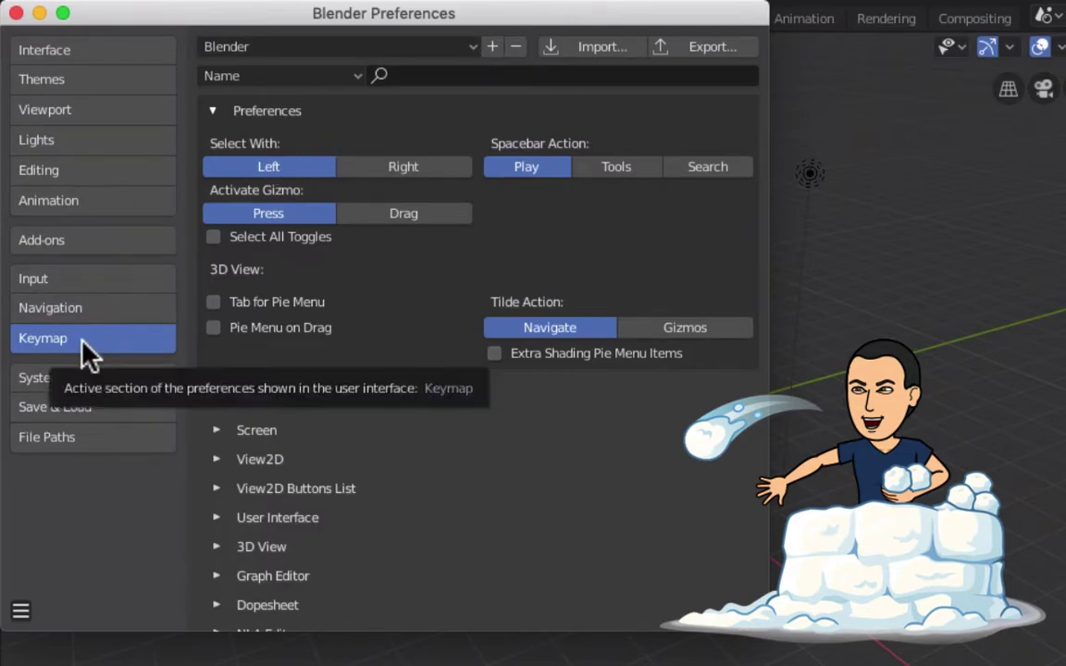
left_click(470, 46)
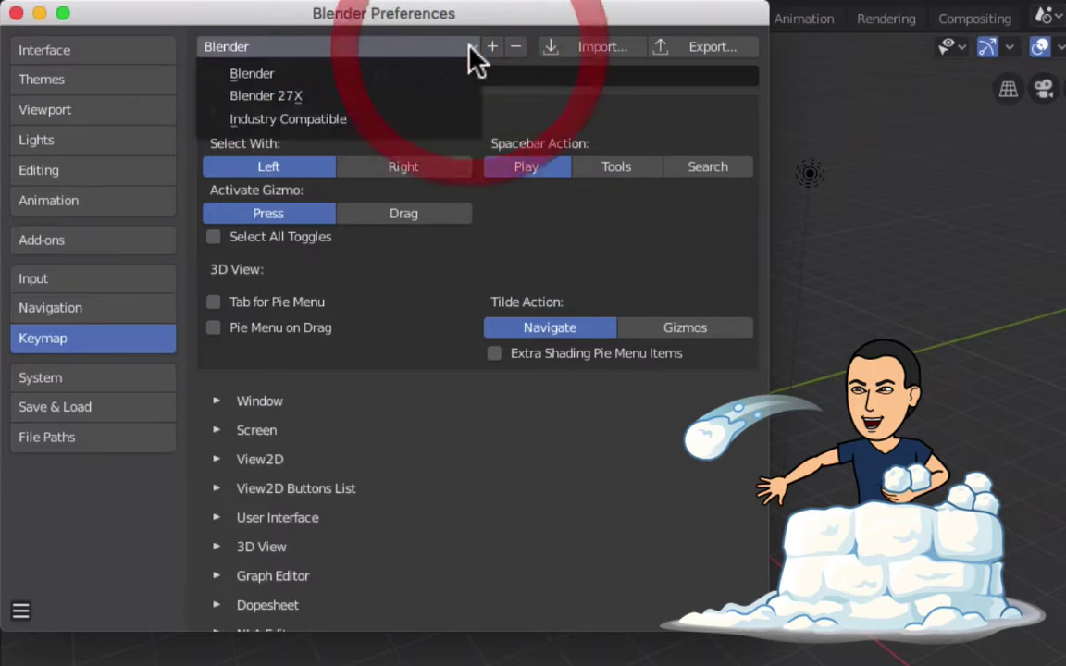
left_click(310, 96)
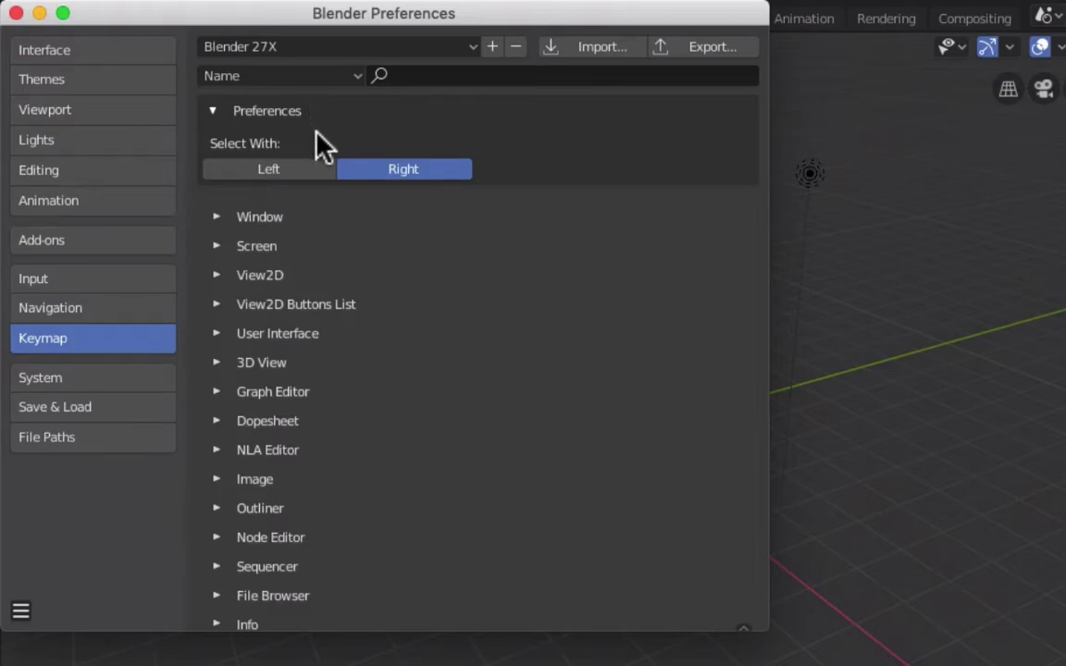
left_click(273, 173)
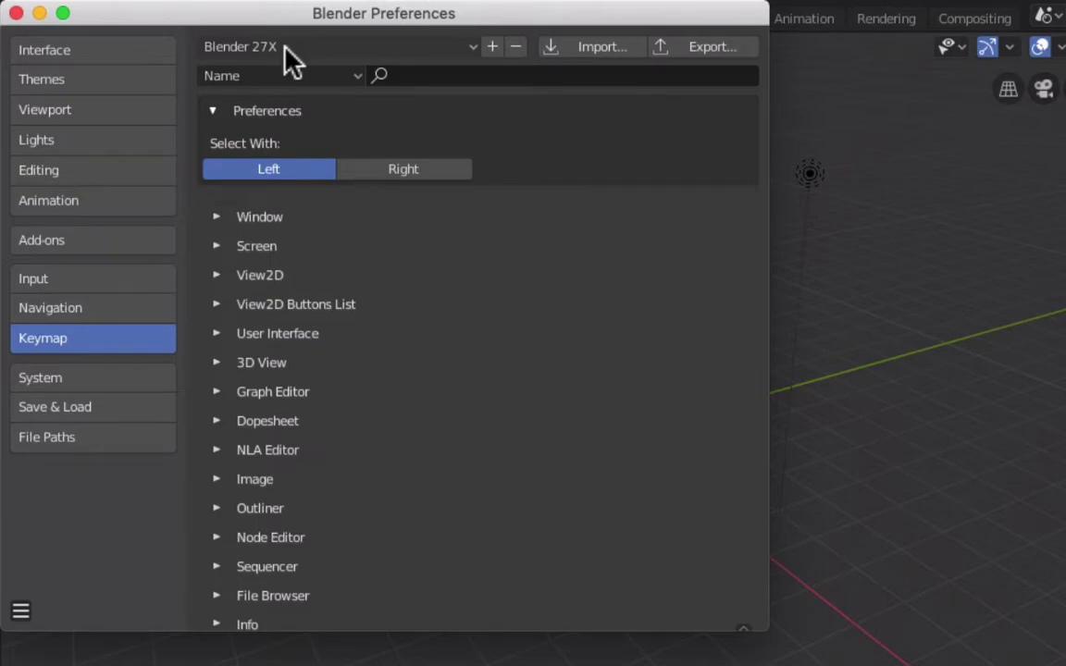
Step: Save the keymap preferences and close the preferences window
left_click(22, 618)
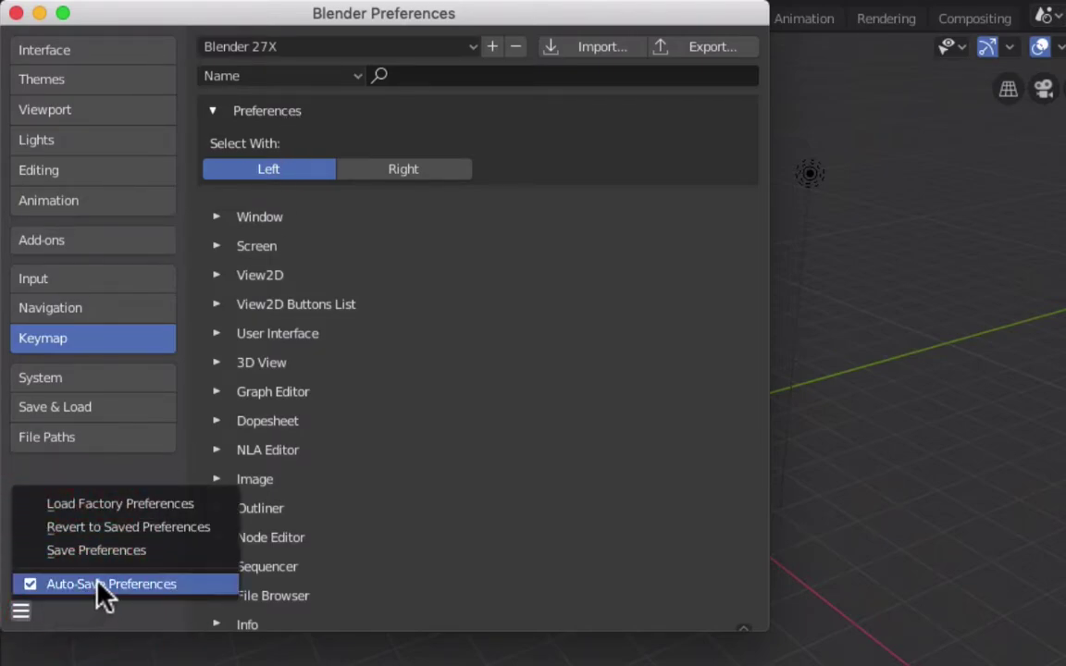
left_click(100, 552)
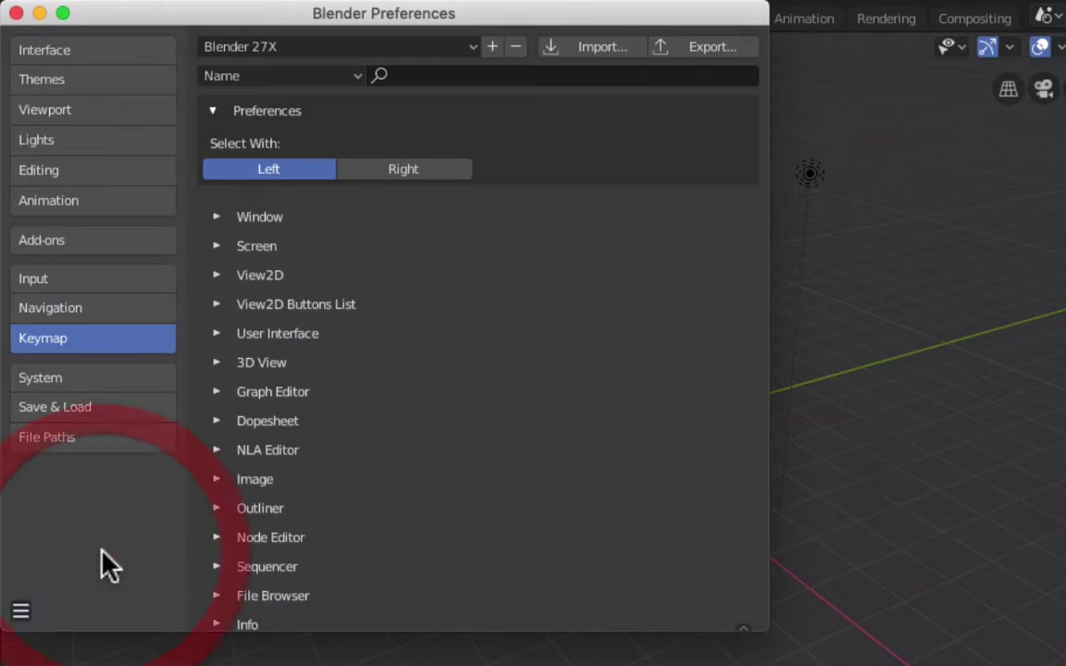
left_click(16, 13)
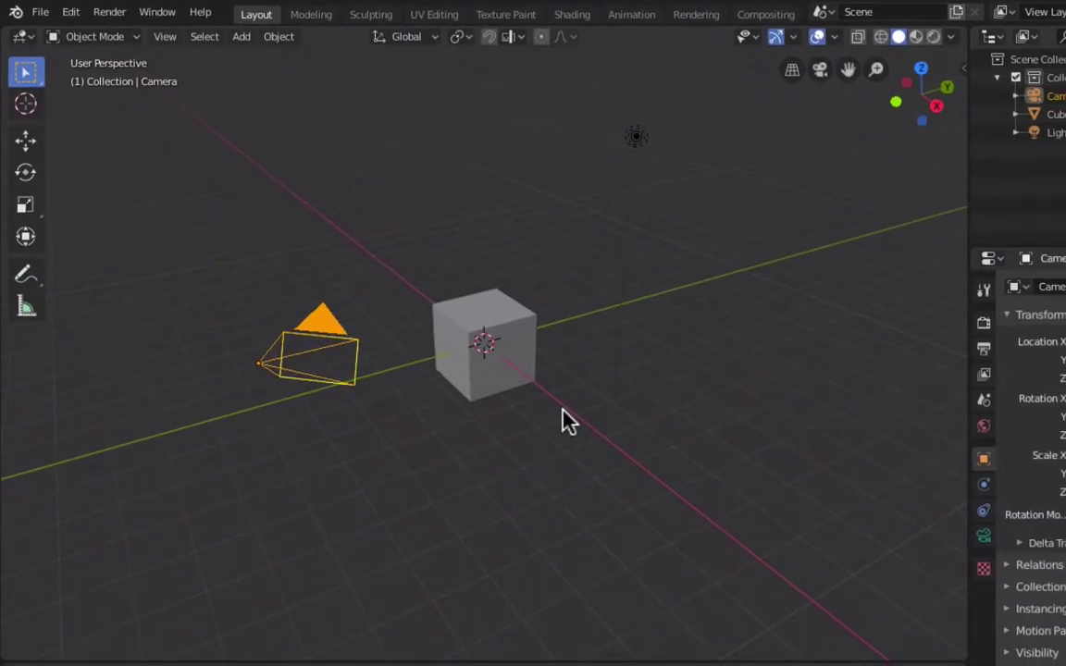
Step: Select the cube, the light and the camera in turn, finishing with the cube selected
scroll(521, 382, "up", 3)
scroll(521, 382, "down", 3)
left_click(487, 345)
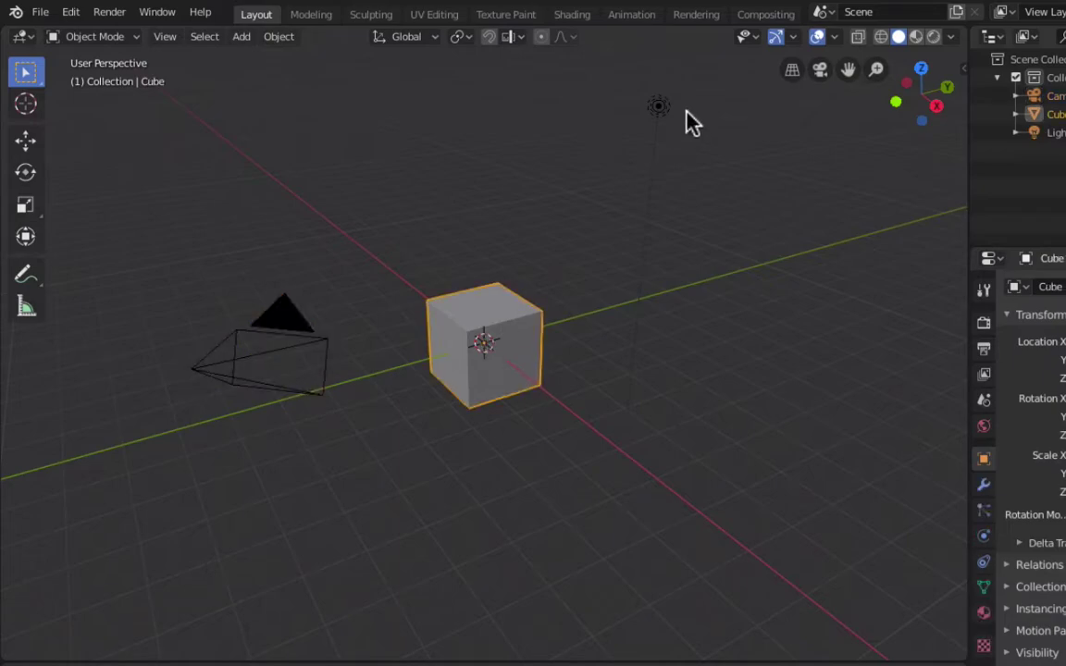
left_click(658, 107)
left_click(492, 324)
left_click(274, 357)
left_click(488, 328)
left_click(656, 108)
left_click(486, 374)
Step: Toggle the viewport's transform sidebar and toolbar on and off, finishing with only the toolbar shown
key("n")
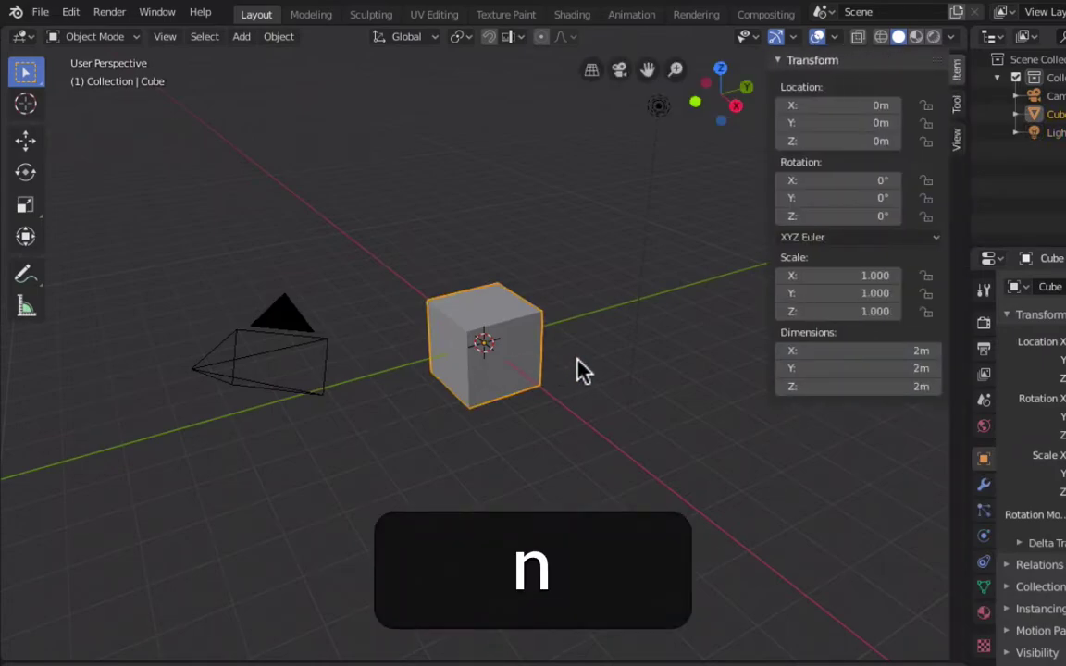
key("t")
key("t")
key("n")
key("t")
key("n")
key("t")
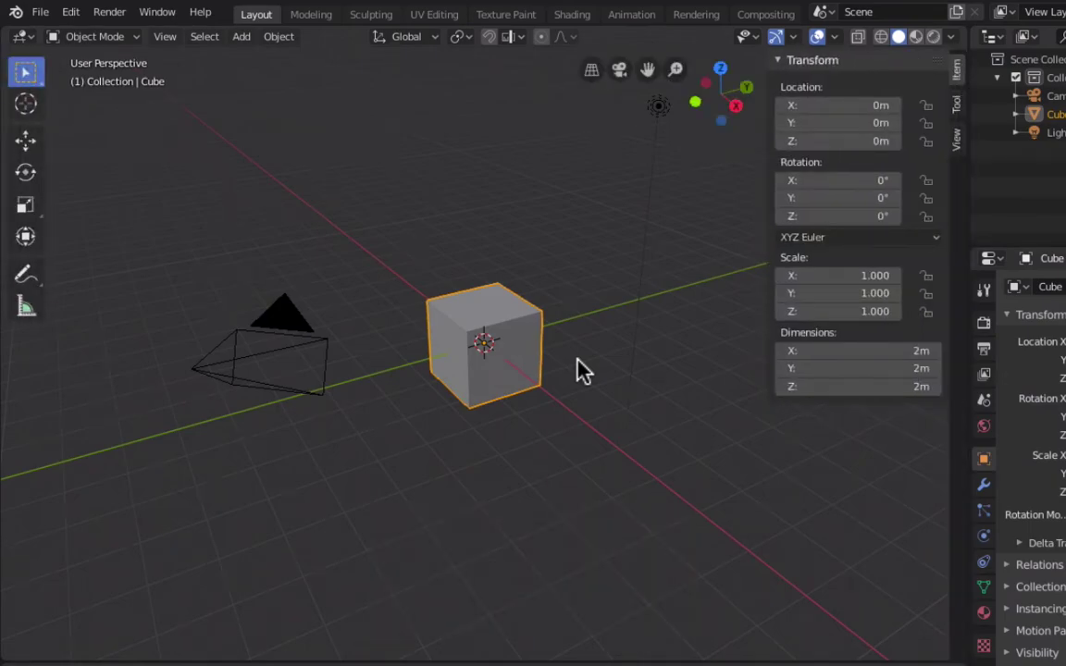
key("n")
key("t")
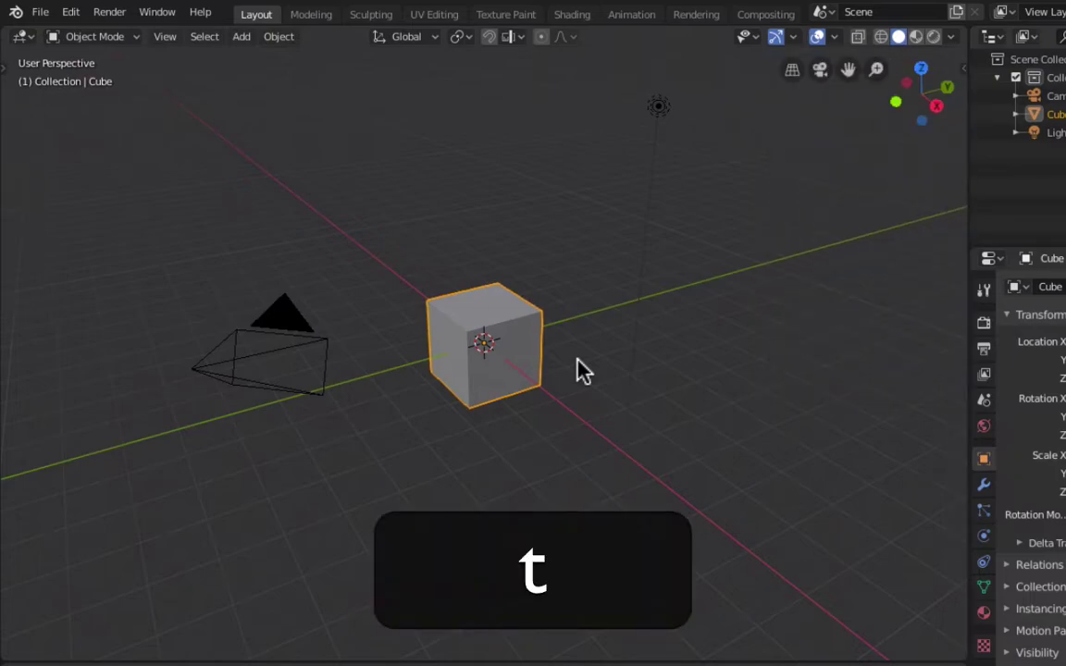
key("t")
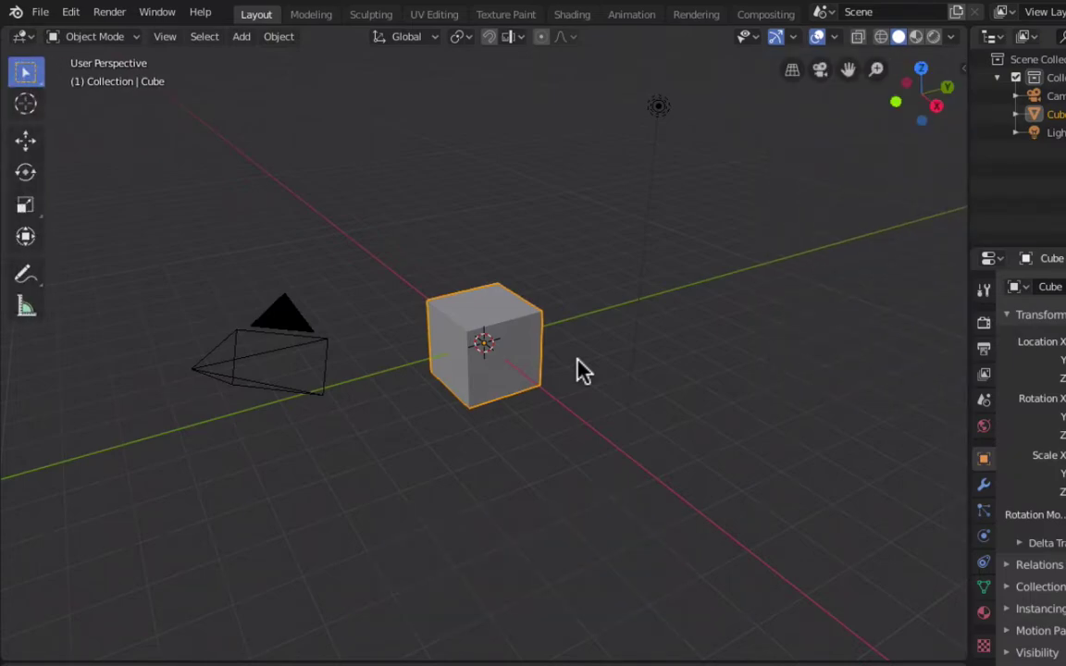
Step: Toggle the Quad View, orbit its perspective view around the cube, and return to the single viewport
key("ctrl+alt+q")
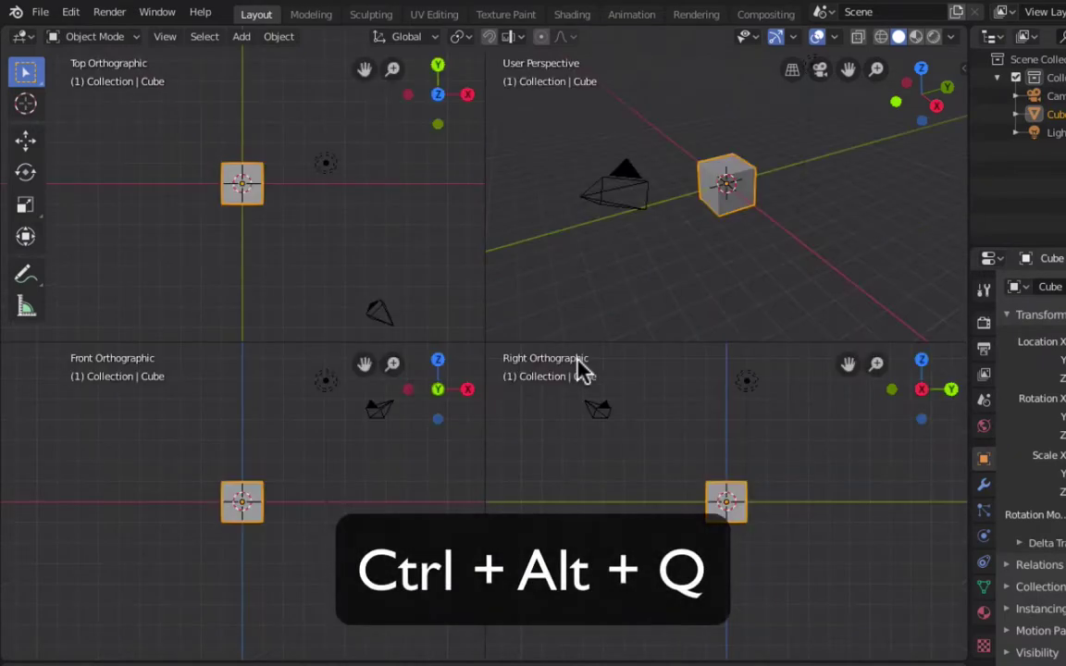
middle_click_drag(759, 230, 722, 199)
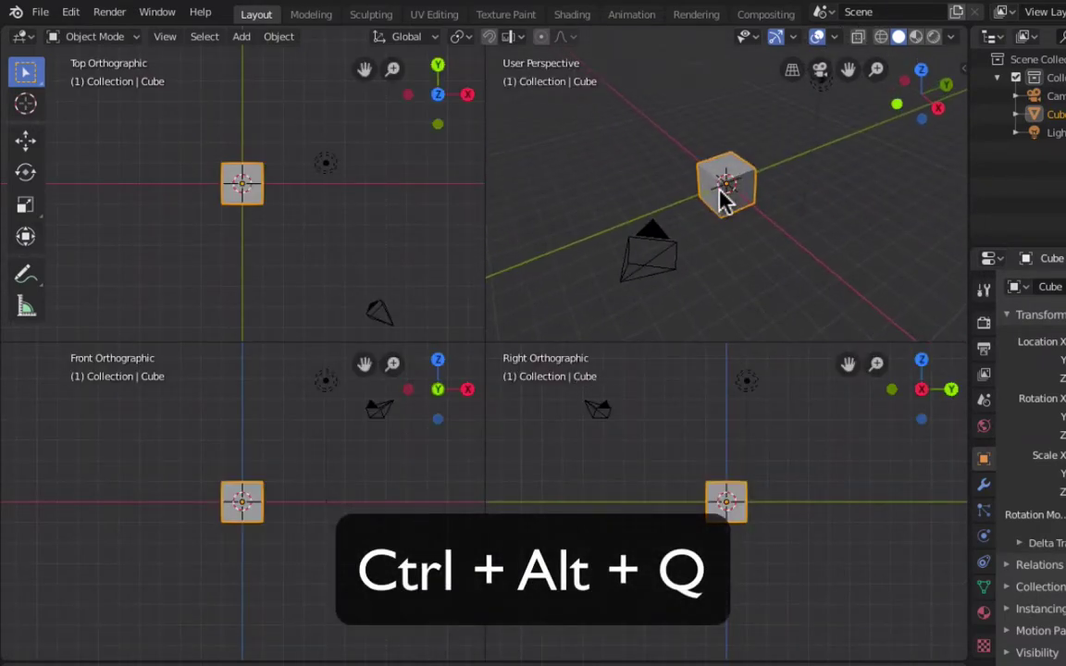
key("ctrl+alt+q")
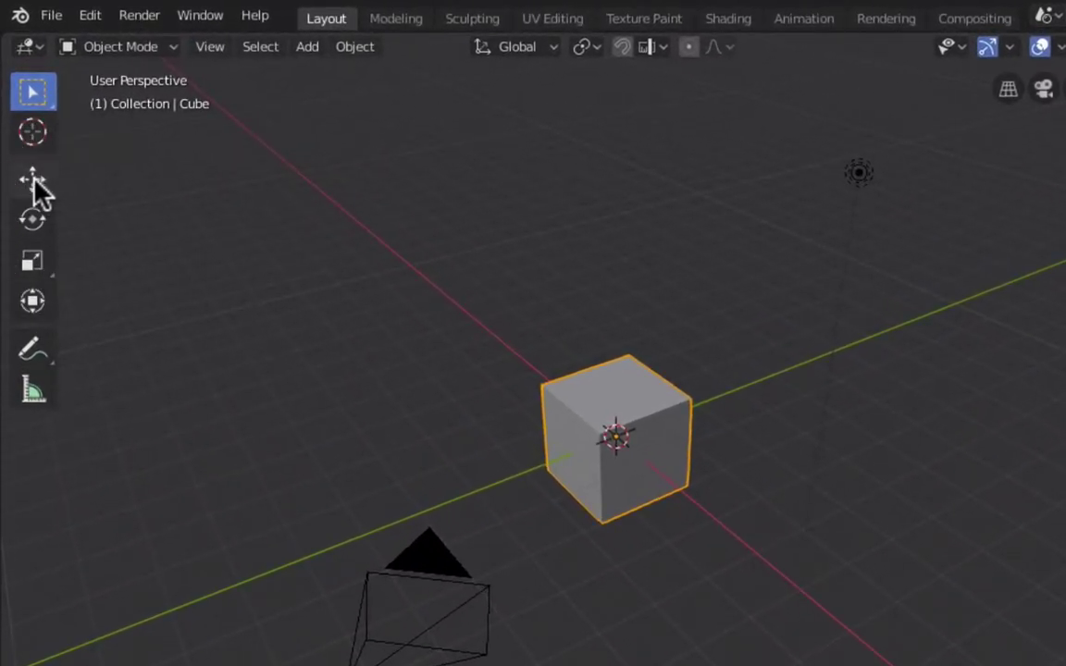
Step: Move the cube slightly along the Z axis with the Move tool and turn it slightly with the Rotate tool
left_click(33, 179)
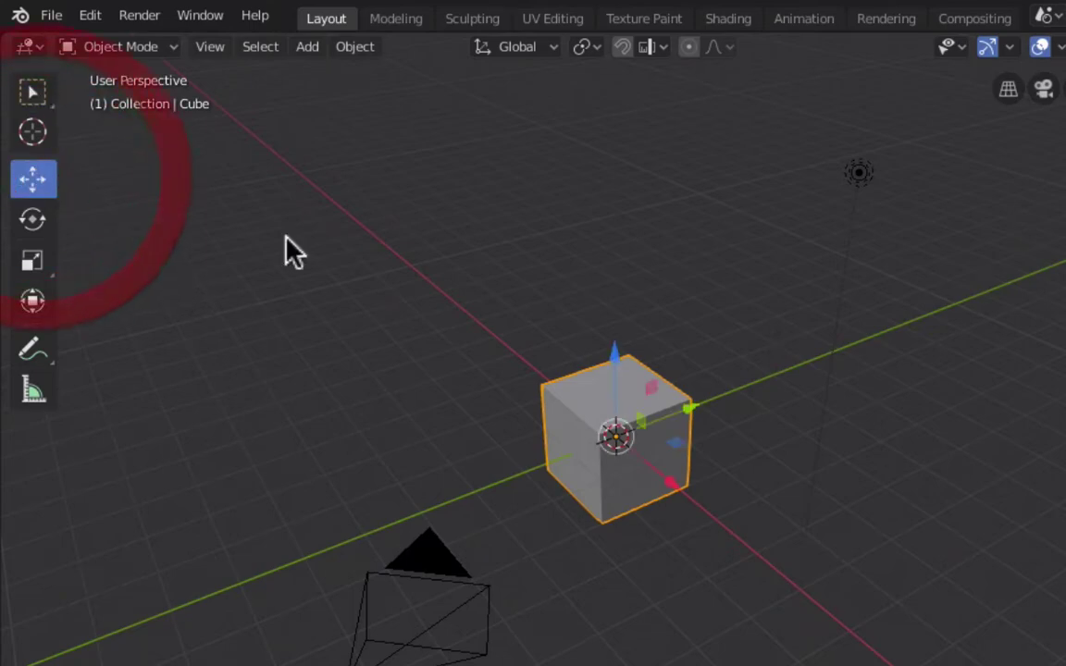
mouse_move(613, 355)
left_mouse_down()
mouse_move(617, 338)
mouse_move(614, 357)
left_mouse_up()
left_click(33, 221)
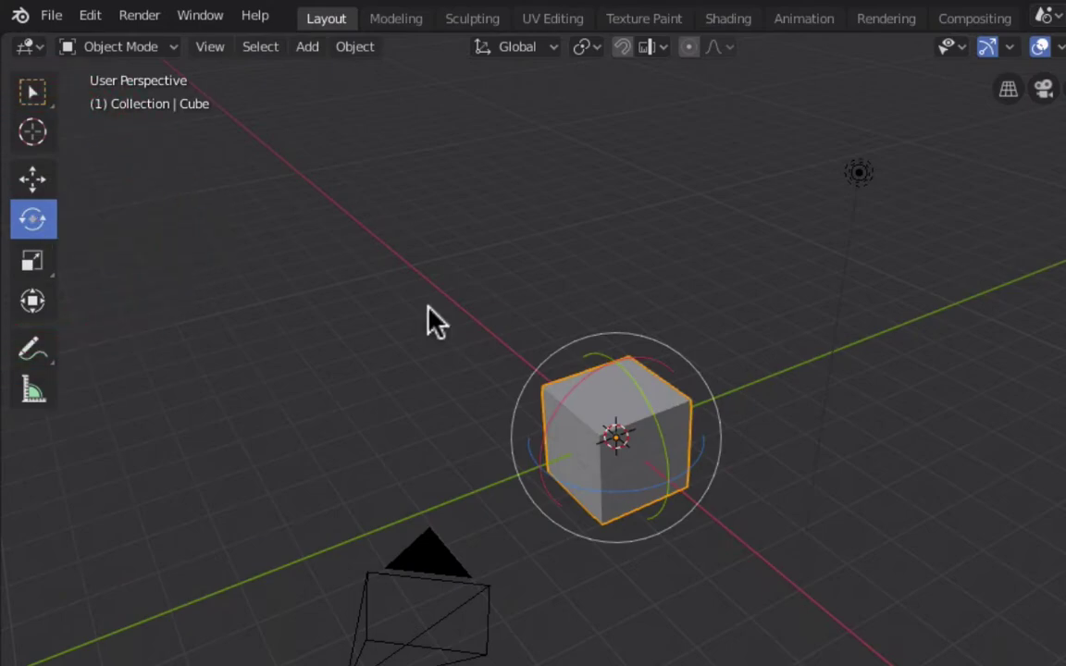
mouse_move(645, 407)
left_mouse_down()
mouse_move(675, 389)
mouse_move(647, 408)
left_mouse_up()
Step: Scale the cube down slightly along the Z axis and rotate it slightly with the combined Transform tool
left_click(36, 266)
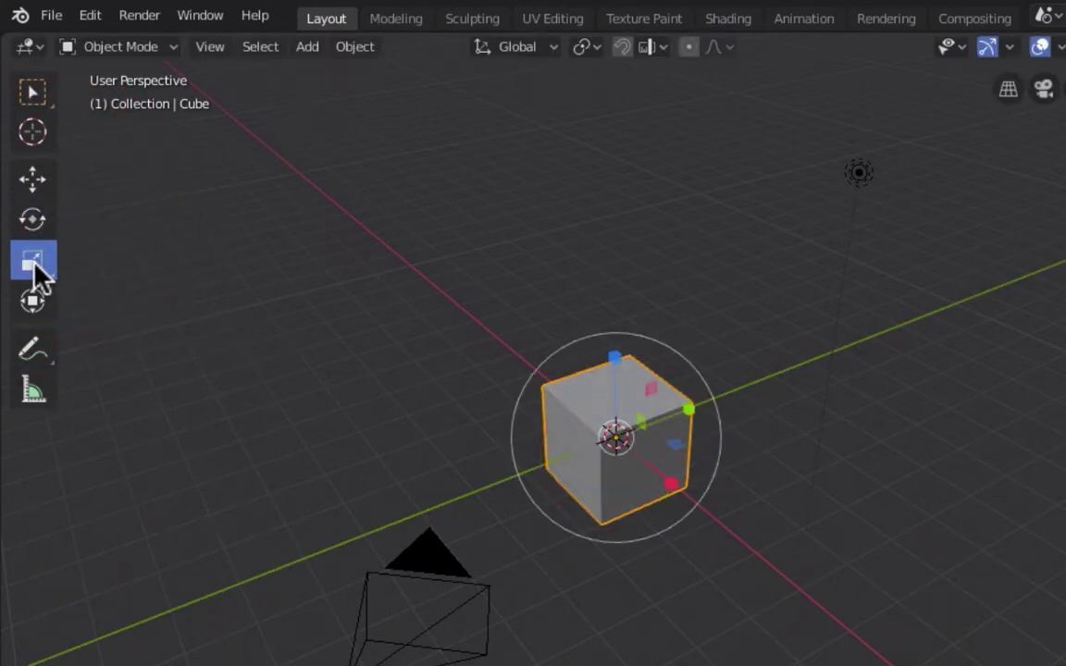
left_click_drag(613, 361, 616, 375)
left_click(32, 301)
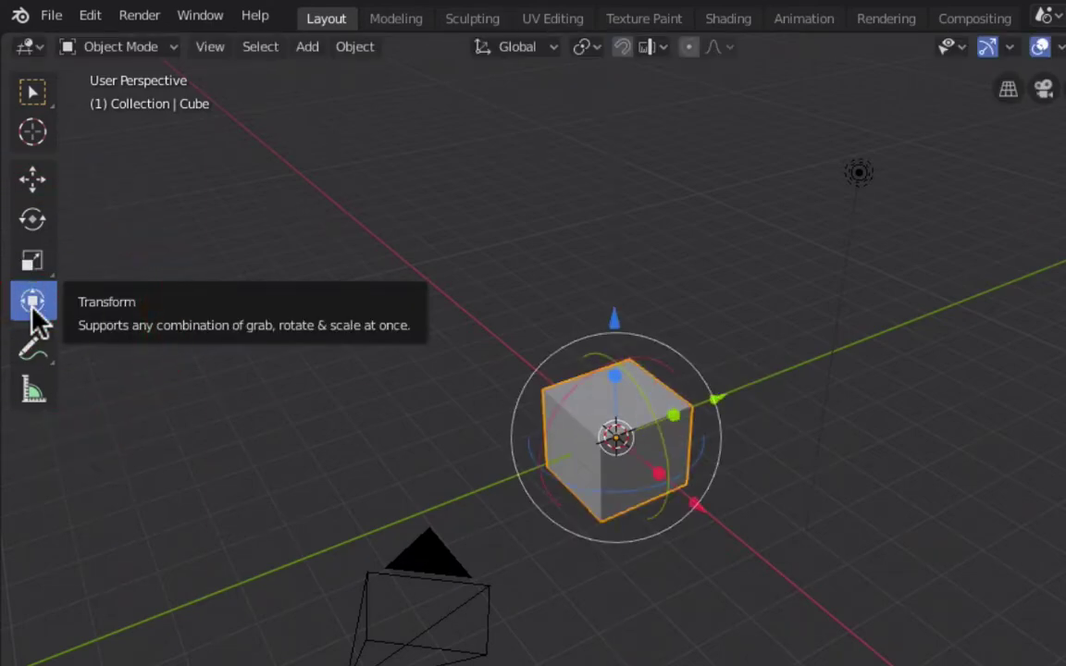
left_click_drag(630, 412, 631, 415)
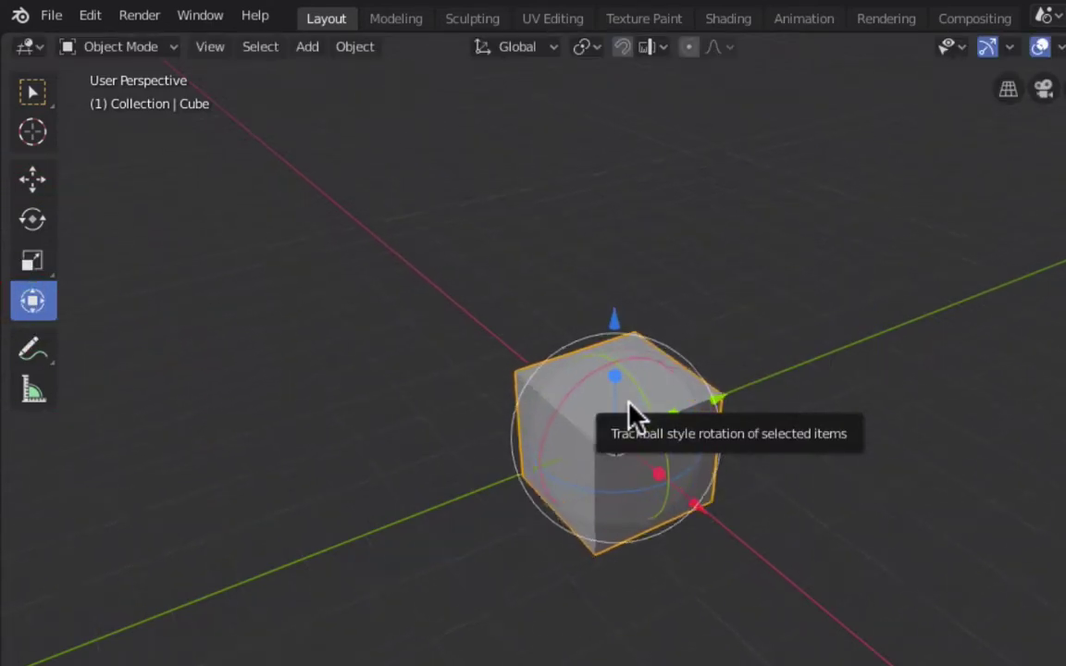
Step: Draw a freehand annotation stroke beside and across the cube with the Annotate tool
scroll(629, 416, "up", 4)
scroll(629, 416, "down", 5)
scroll(629, 417, "up", 4)
scroll(629, 417, "left", 5)
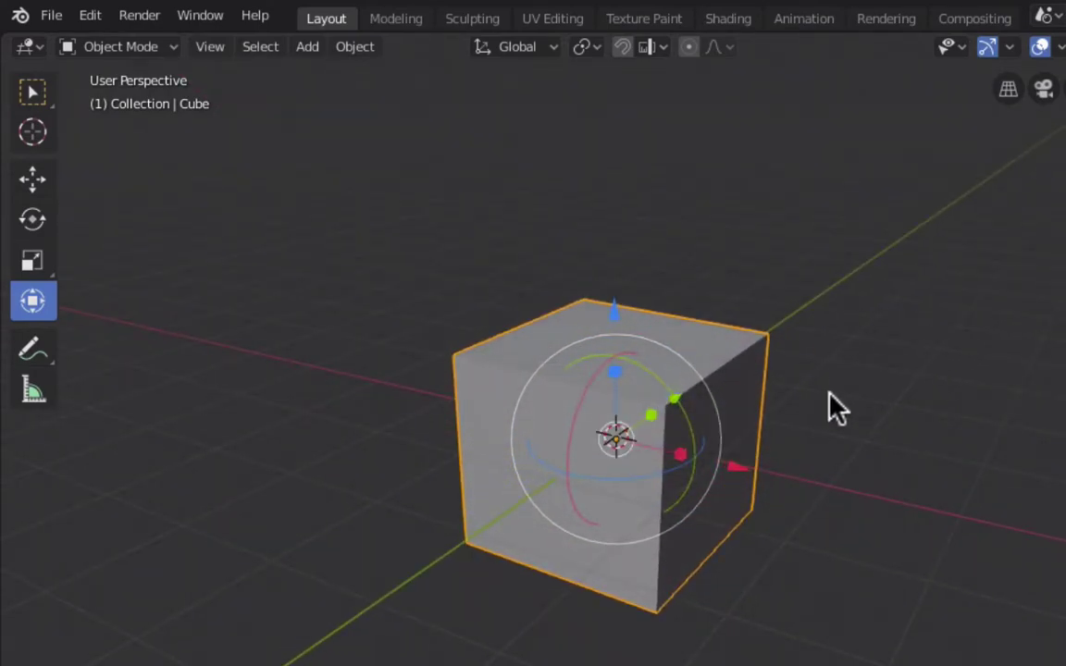
left_click(35, 351)
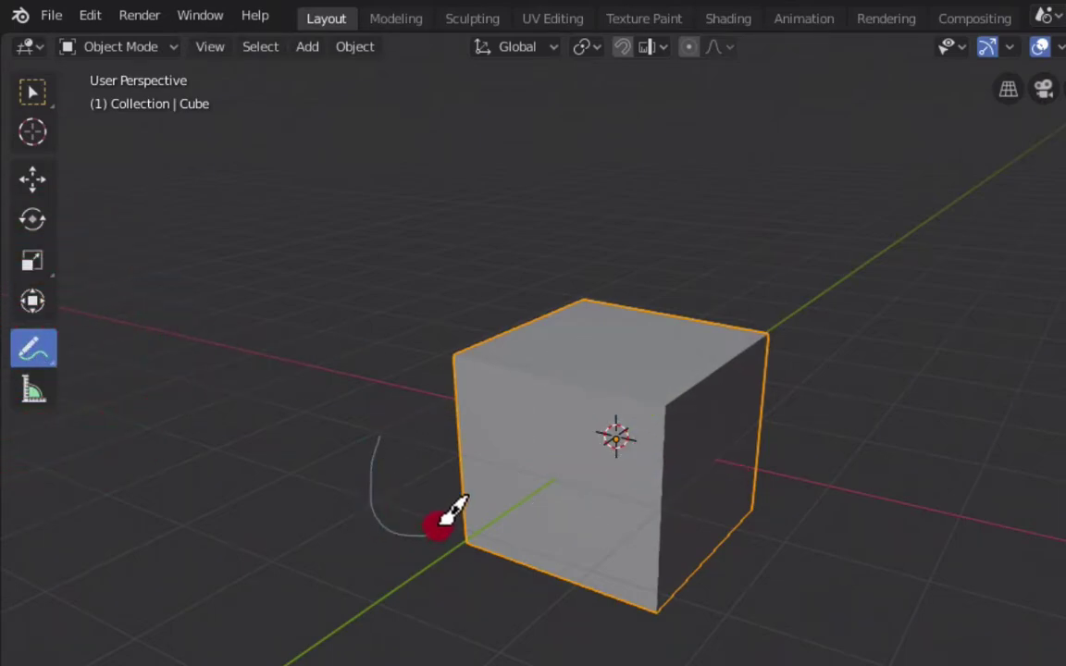
middle_click_drag(674, 470, 675, 466)
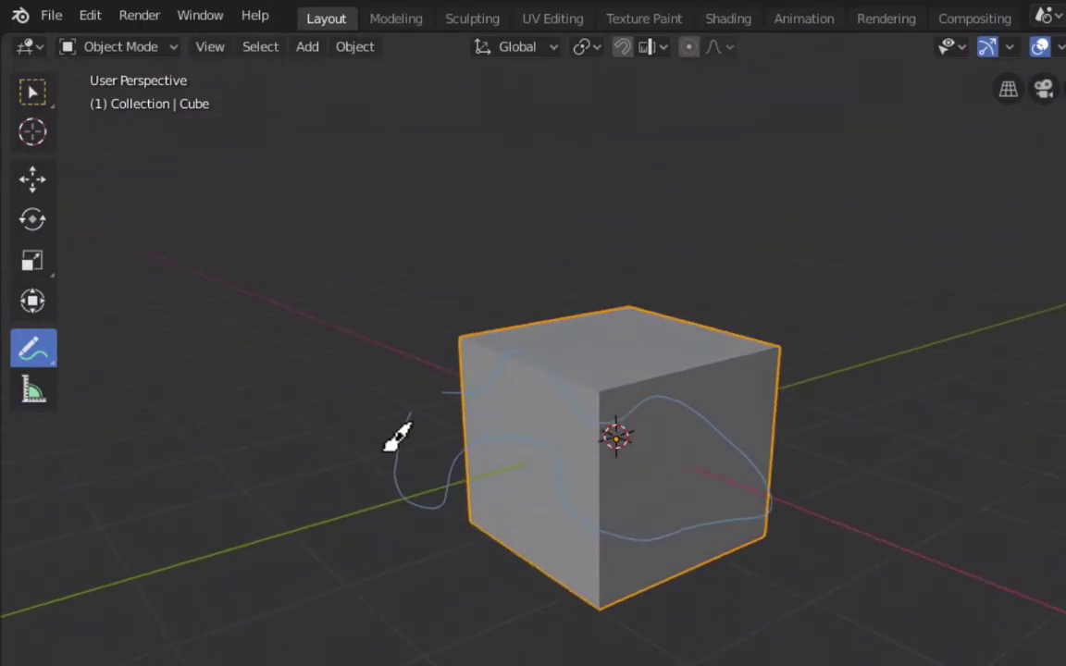
Step: Measure two free distances around the cube and the length of its upper front edge with the Measure tool
scroll(565, 421, "down", 2)
left_click(35, 394)
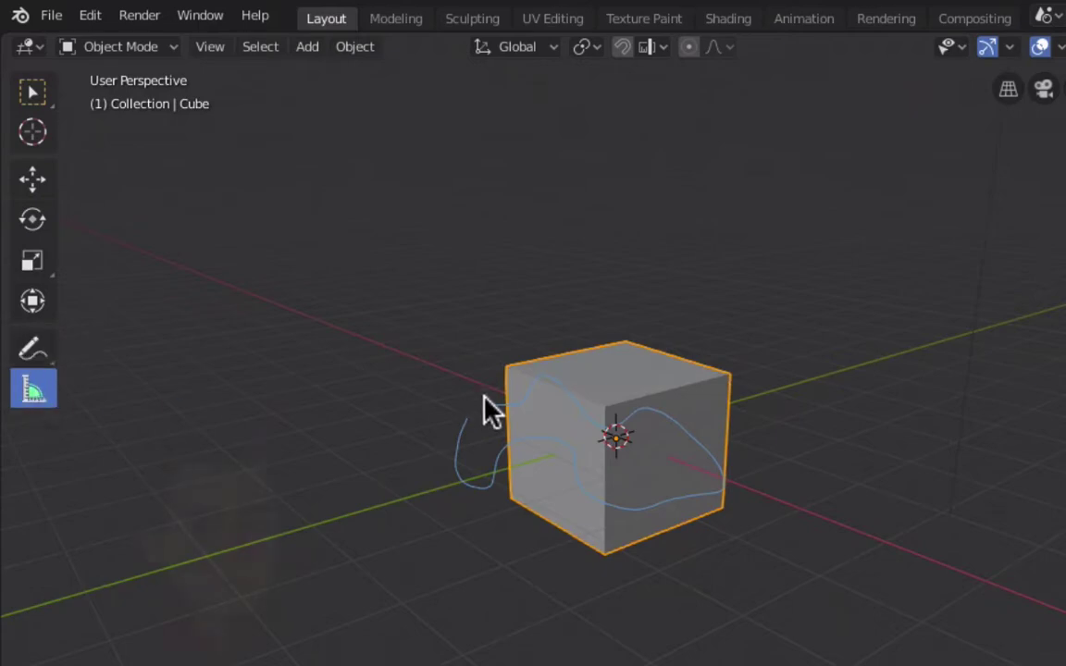
left_click_drag(410, 380, 413, 597)
left_click_drag(310, 531, 893, 537)
middle_click_drag(555, 529, 547, 491)
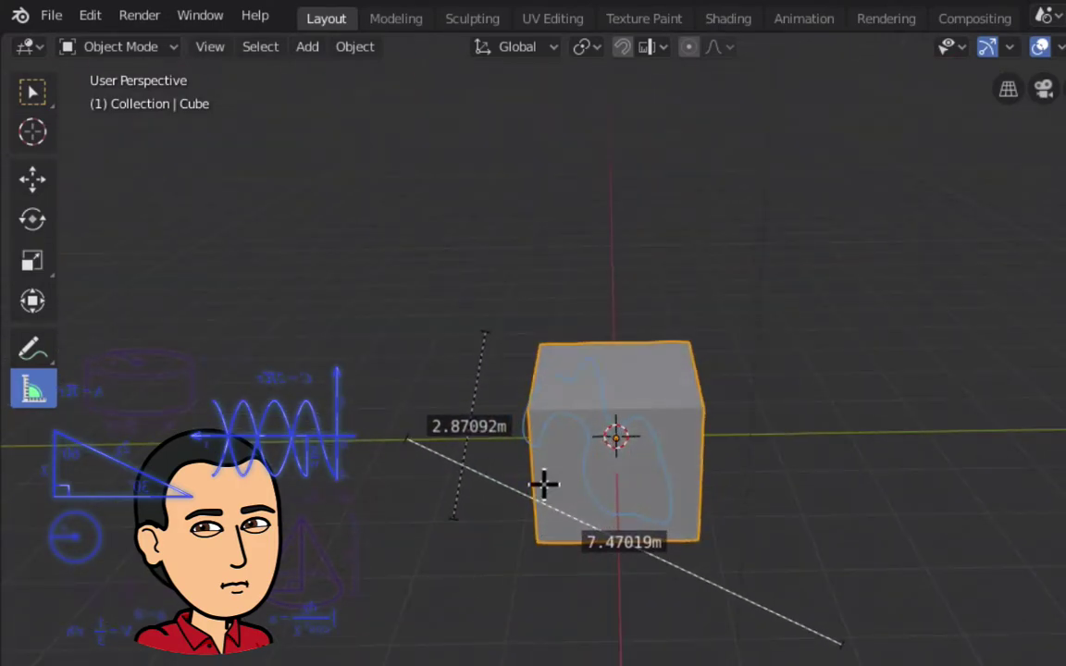
left_click_drag(529, 414, 703, 411)
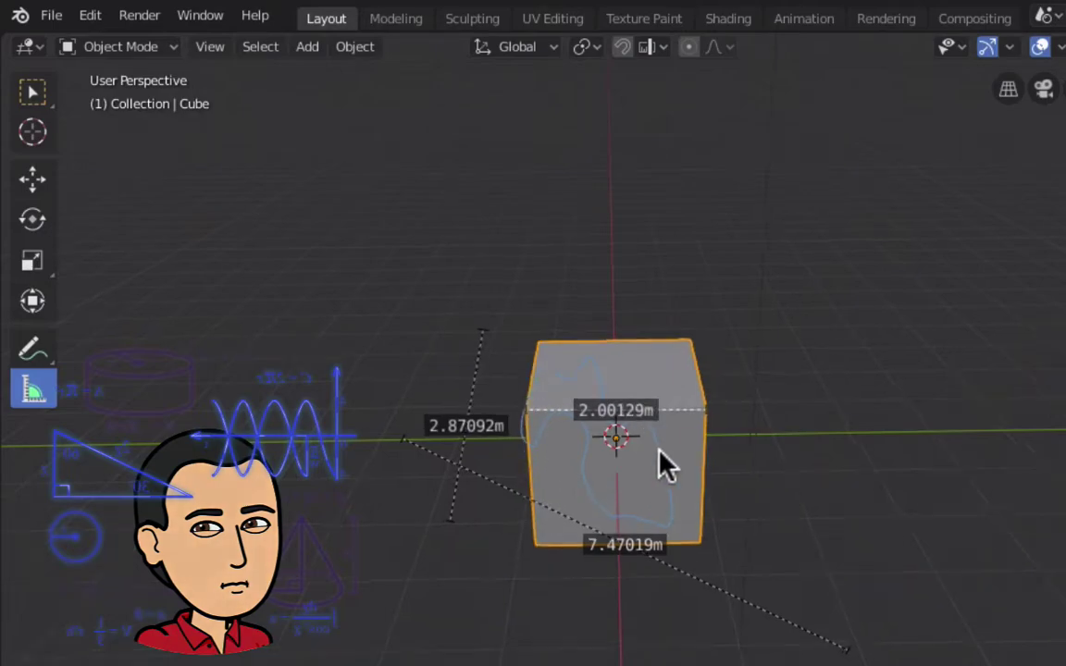
scroll(666, 467, "up", 5)
middle_click_drag(659, 450, 659, 451)
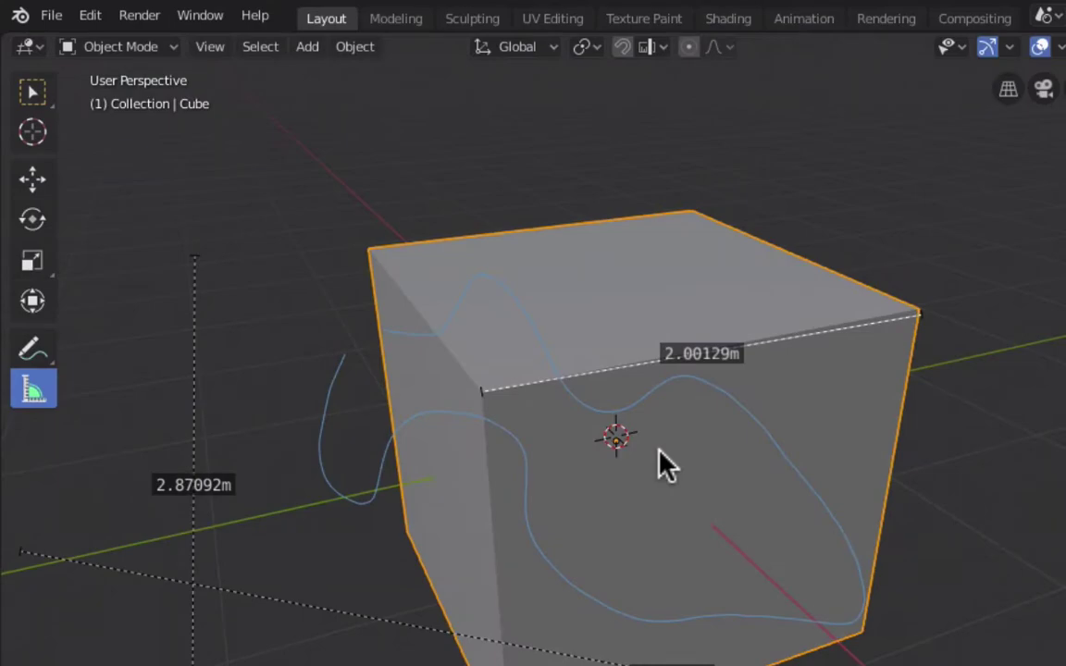
scroll(666, 465, "down", 4)
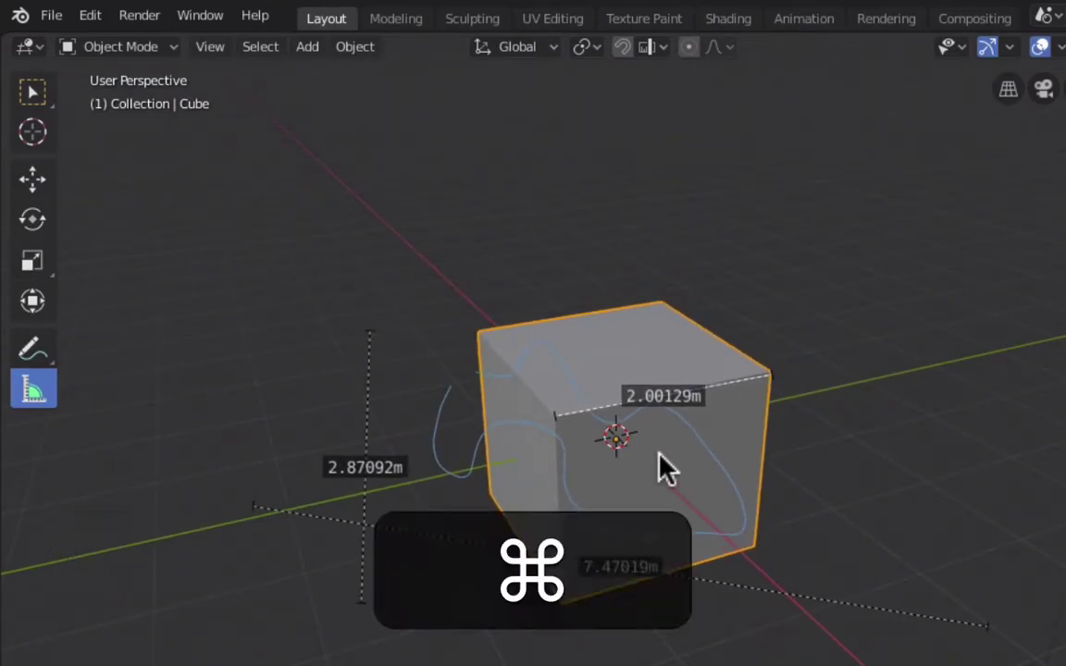
Step: Undo the three ruler measurements and the annotation stroke
key("super+z")
key("super+z")
key("super+z")
key("super+z")
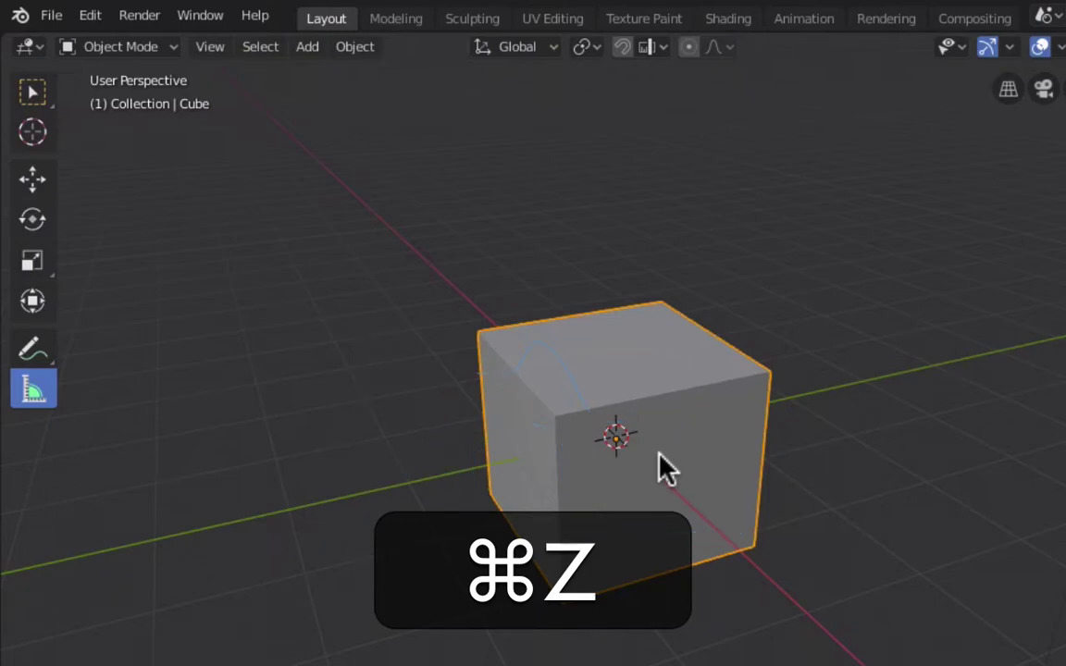
middle_click_drag(659, 453, 655, 491)
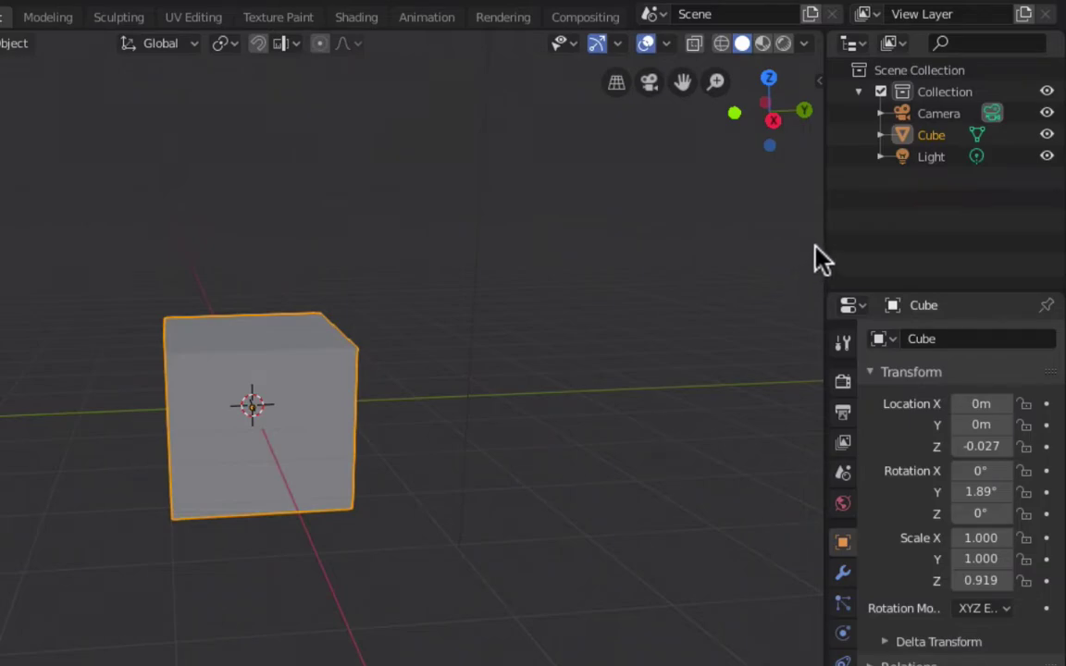
Step: Widen the Outliner and Properties area, and browse the view layer, scene, world, object and render settings, ending on the output settings
left_click_drag(821, 243, 800, 244)
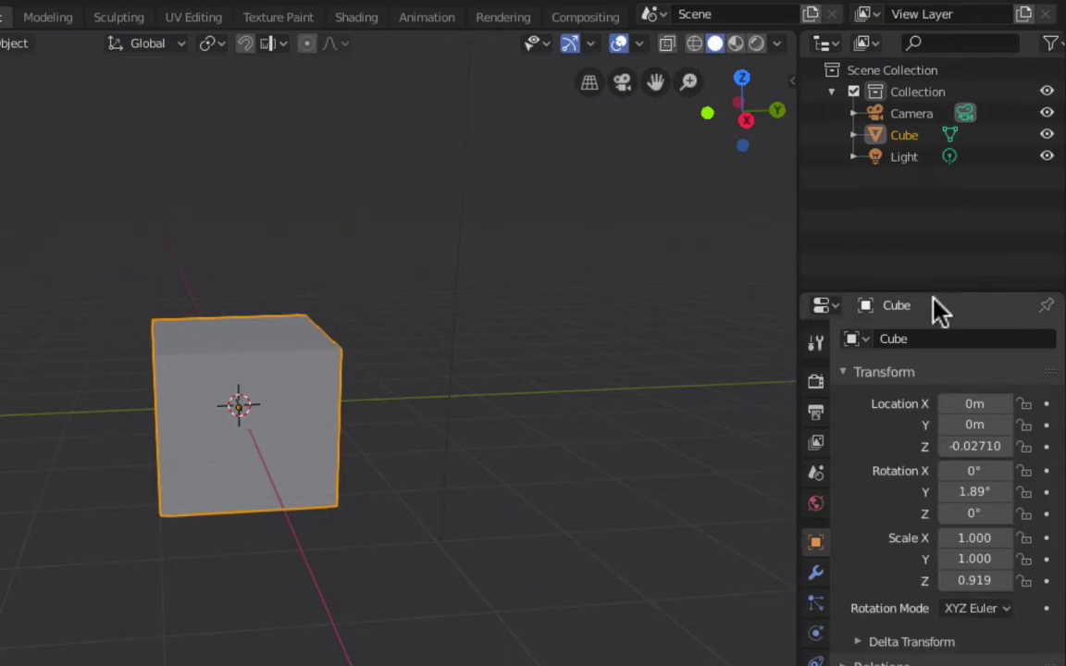
left_click(816, 445)
left_click(815, 473)
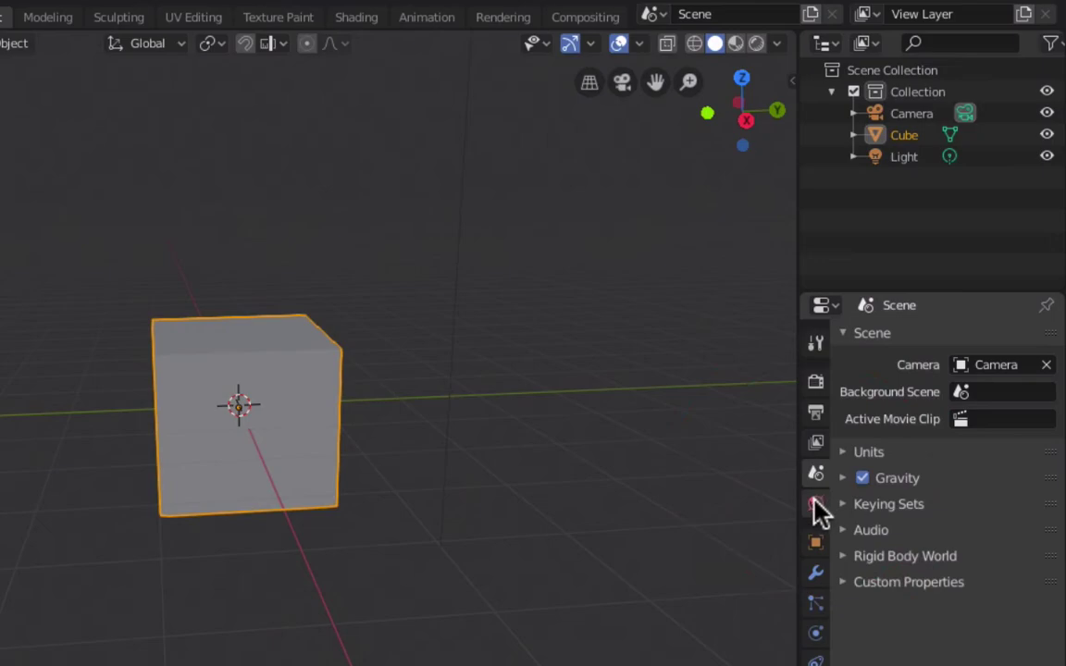
left_click(814, 504)
left_click(814, 540)
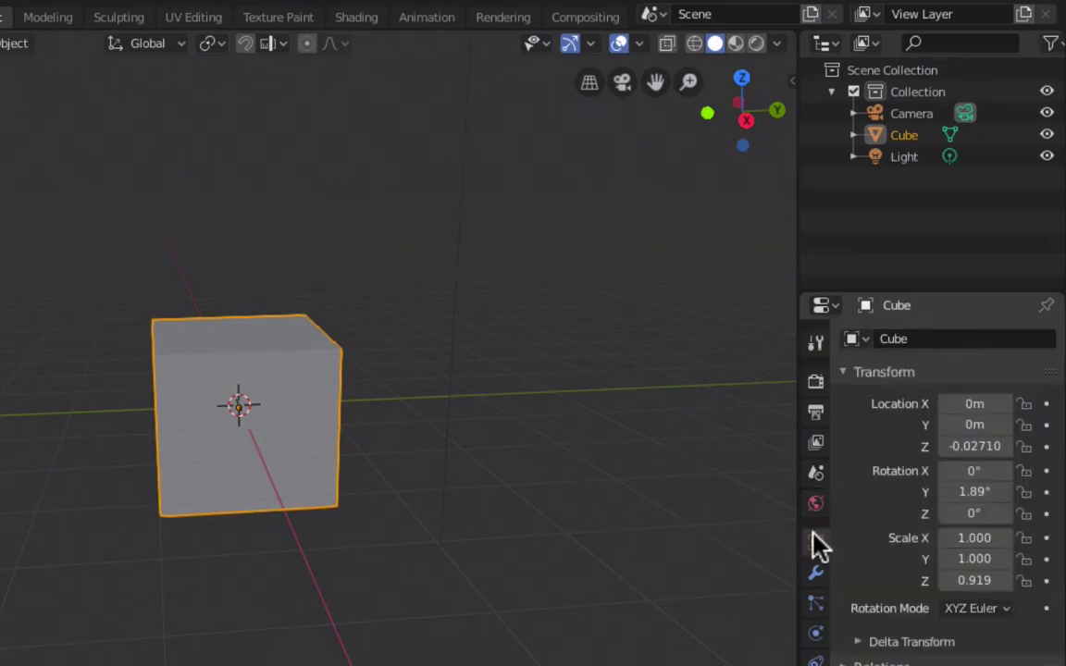
left_click(815, 383)
left_click(815, 413)
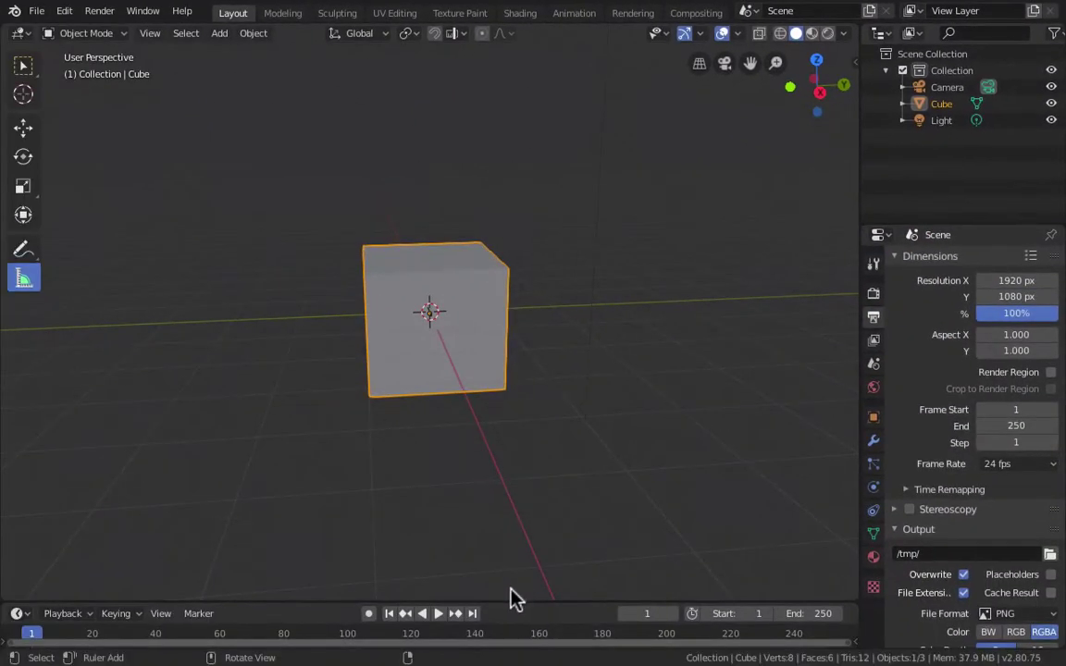
Step: Make the timeline area taller and orbit the viewport around the cube
left_click_drag(506, 602, 505, 535)
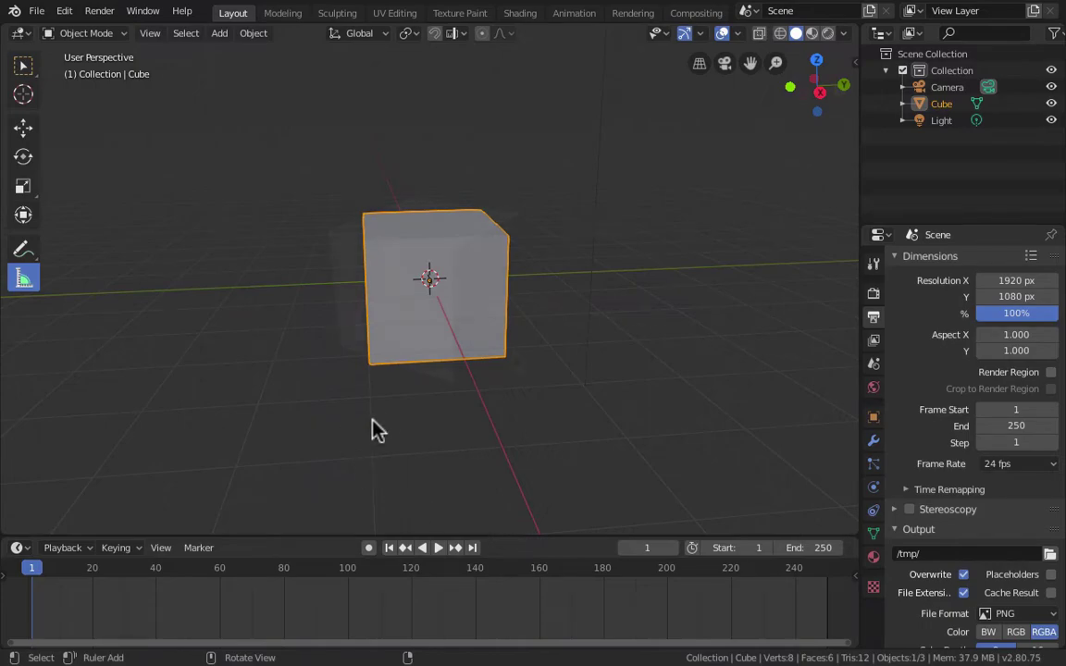
middle_click_drag(365, 433, 511, 362)
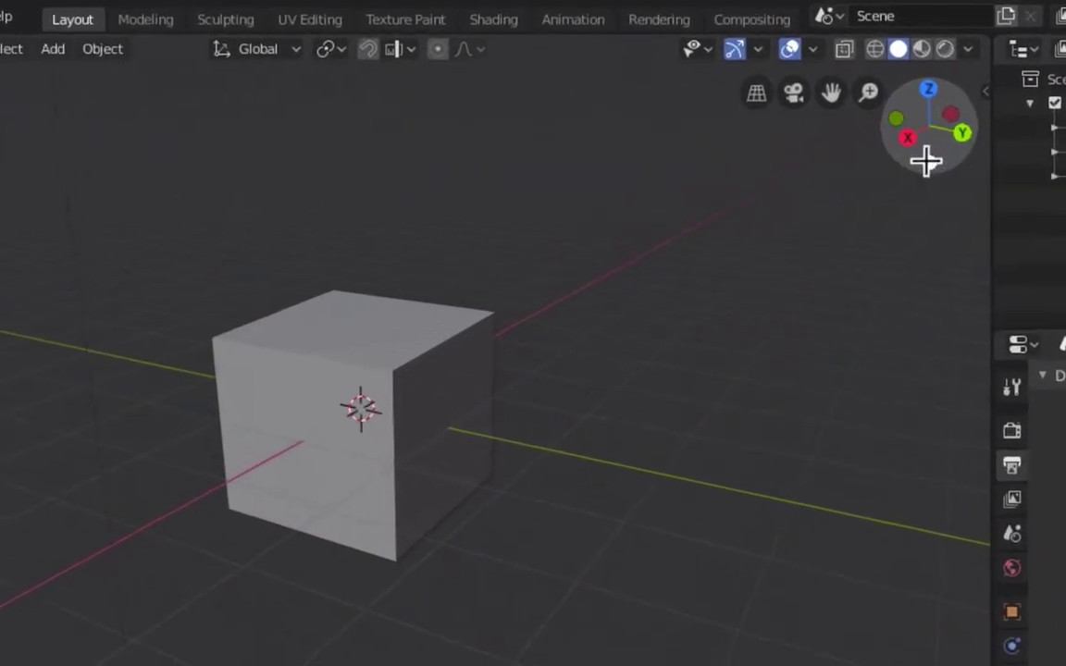
Step: Switch between preset axis views with the navigation gizmo, and orbit freely back to an angled view of the cube
left_click(923, 160)
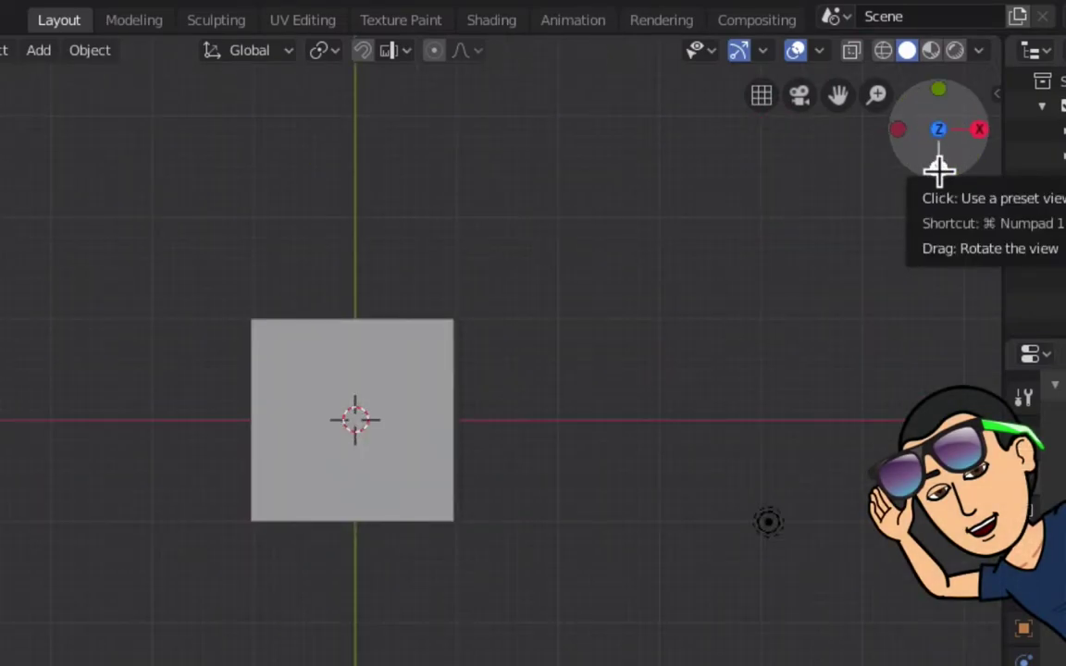
left_click(939, 167)
left_click_drag(936, 130, 911, 171)
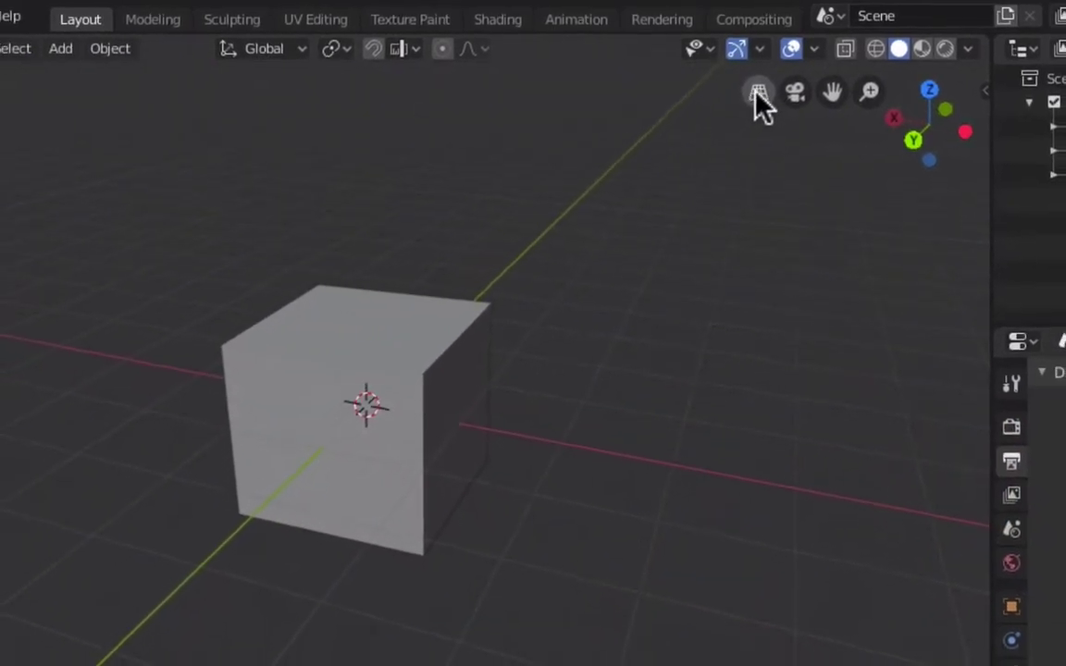
Step: Toggle the viewport between perspective and orthographic projection several times, ending in perspective
left_click(758, 92)
left_click(757, 93)
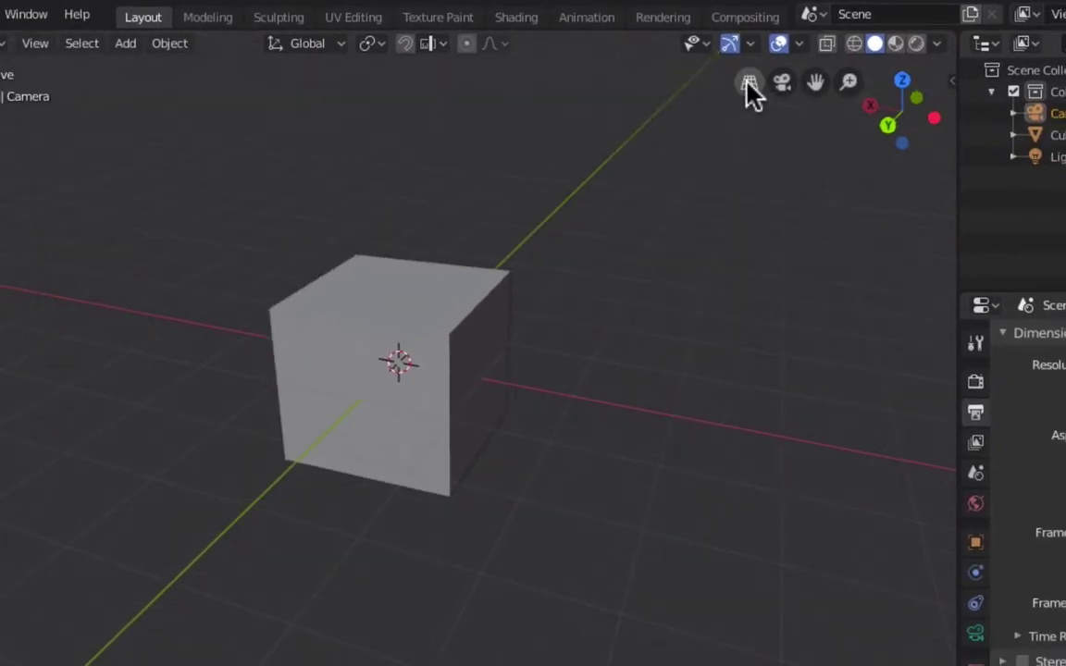
left_click(747, 82)
left_click(747, 81)
left_click(748, 81)
left_click(747, 81)
Step: Look through the scene camera, leave the camera view, and orbit and pan around the cube
left_click(781, 84)
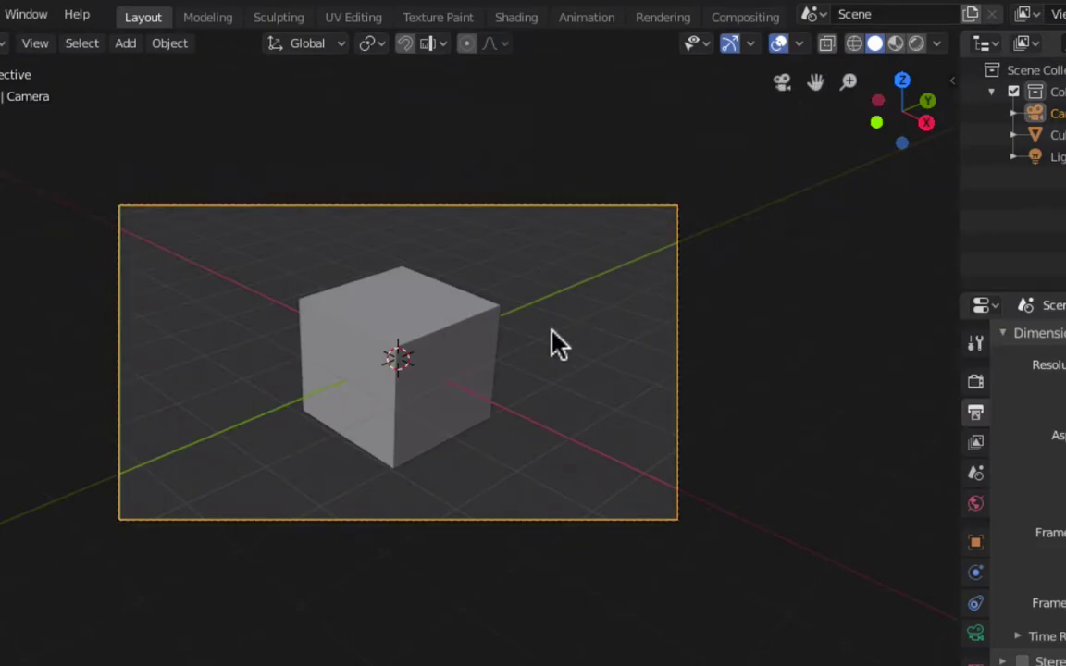
key("KP_0")
middle_click_drag(368, 429, 764, 151)
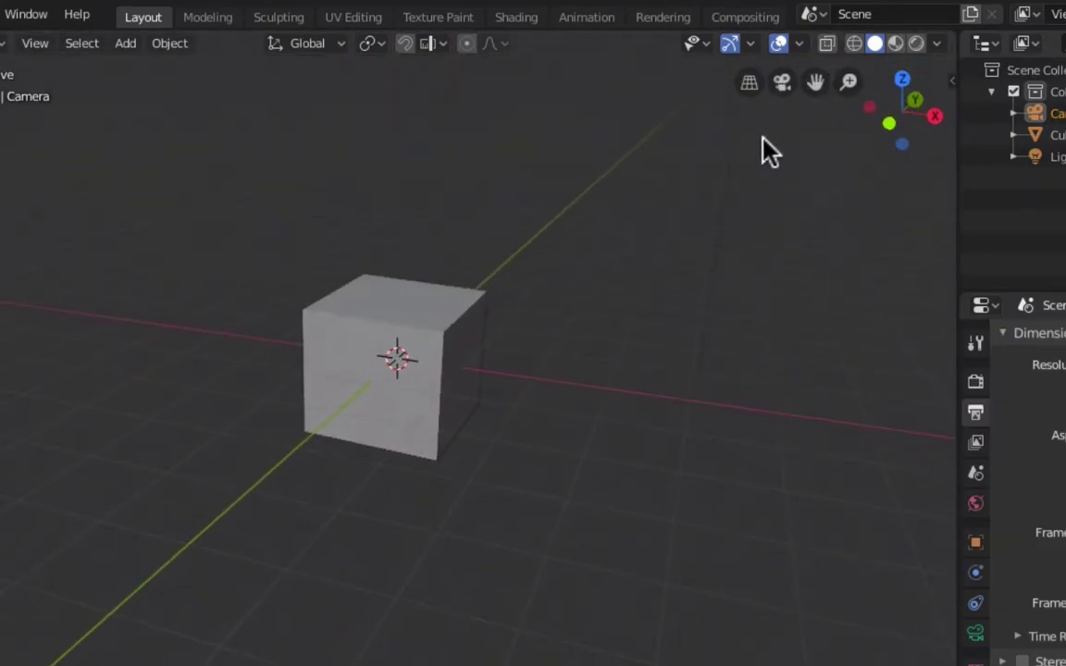
left_click_drag(815, 83, 848, 109)
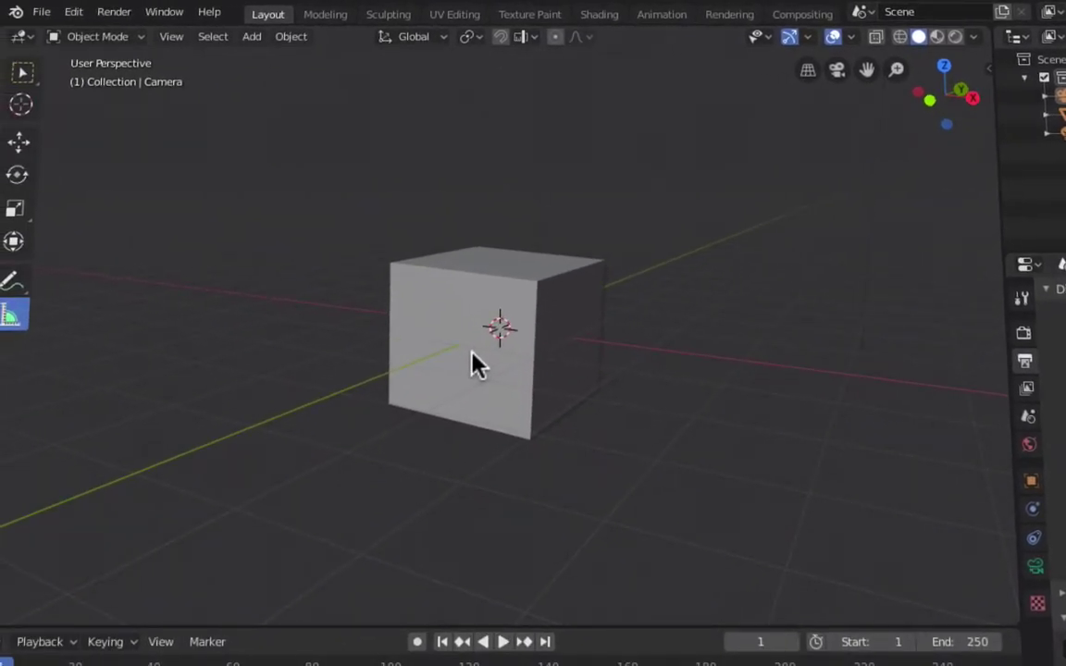
Step: Add a cylinder mesh and move it along the negative X axis until it stands beside the cube
key("shift+a")
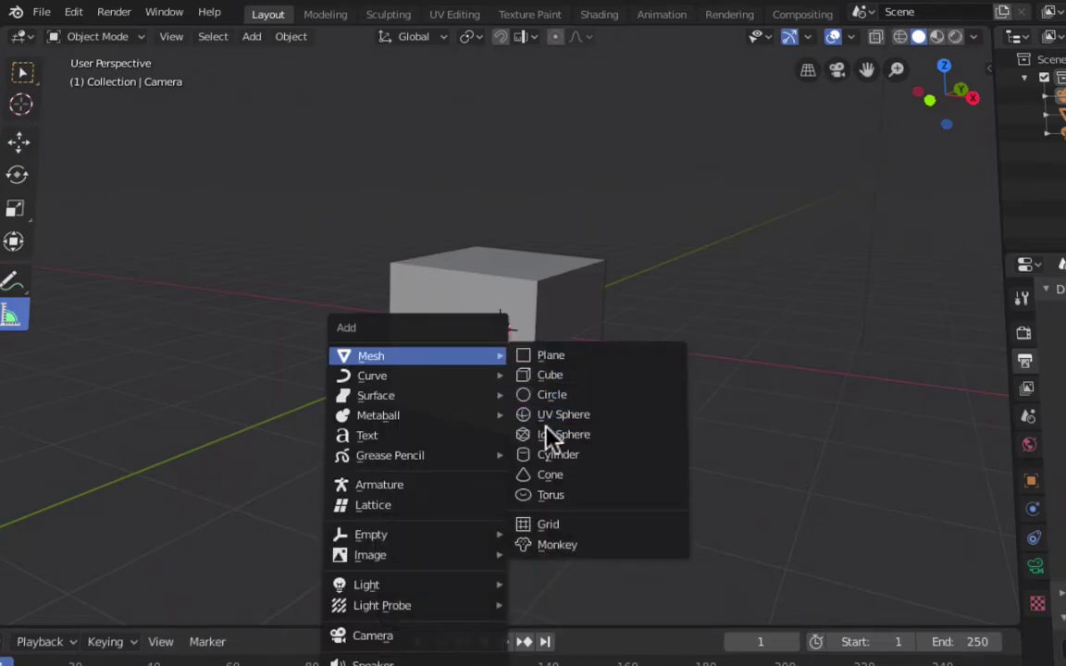
left_click(552, 455)
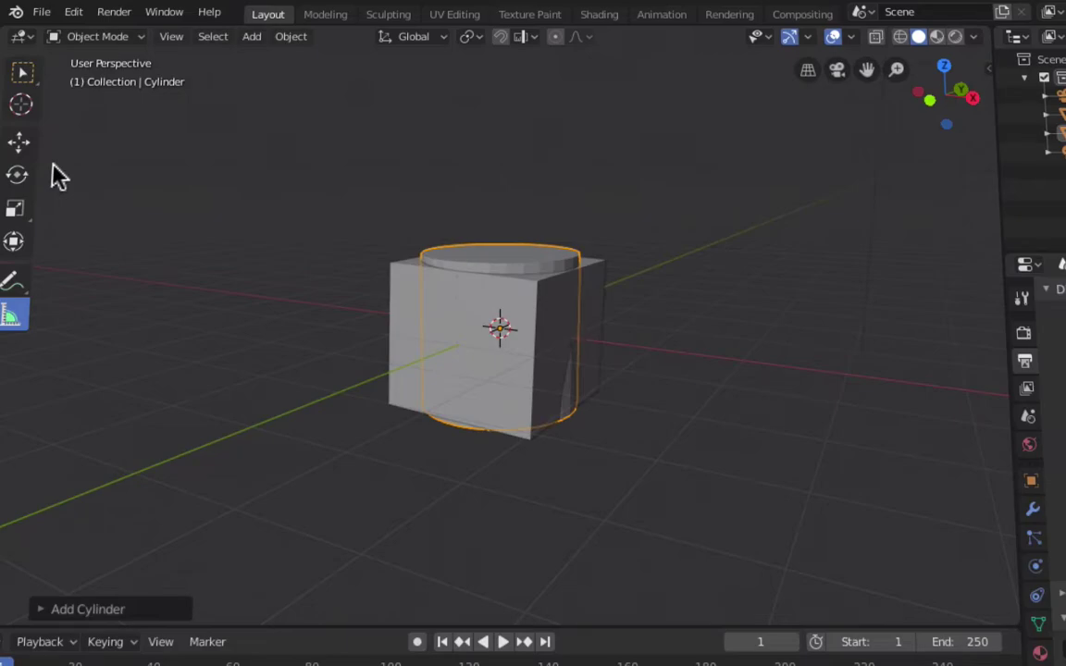
left_click(20, 145)
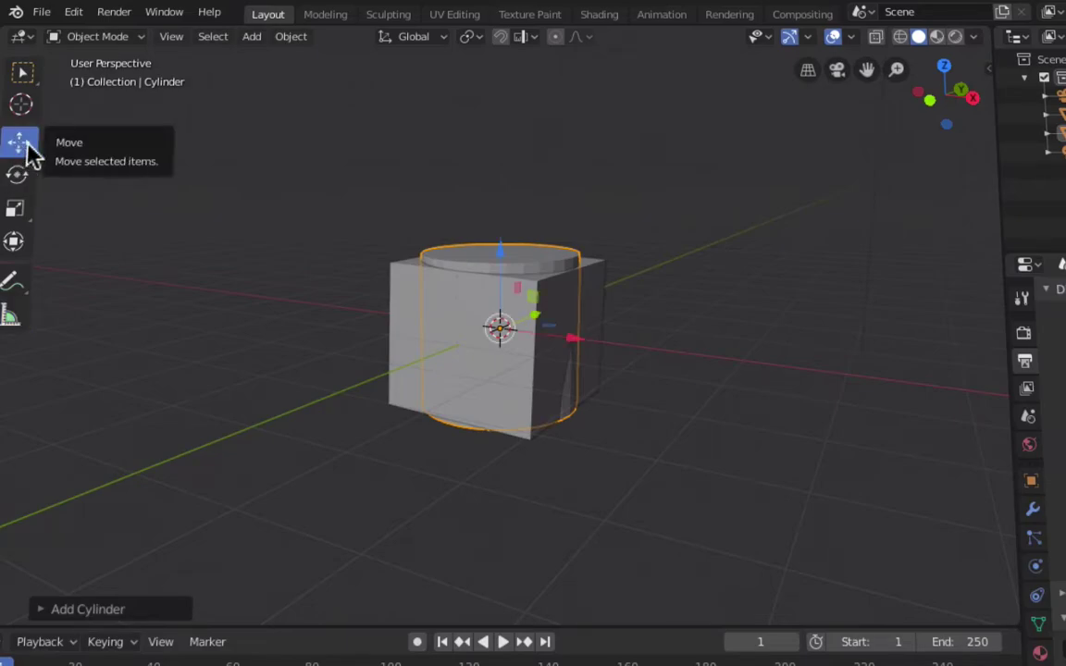
left_click_drag(569, 342, 347, 319)
Step: Add a plane mesh and scale it up into a large floor extending beyond the cube and cylinder
key("shift+a")
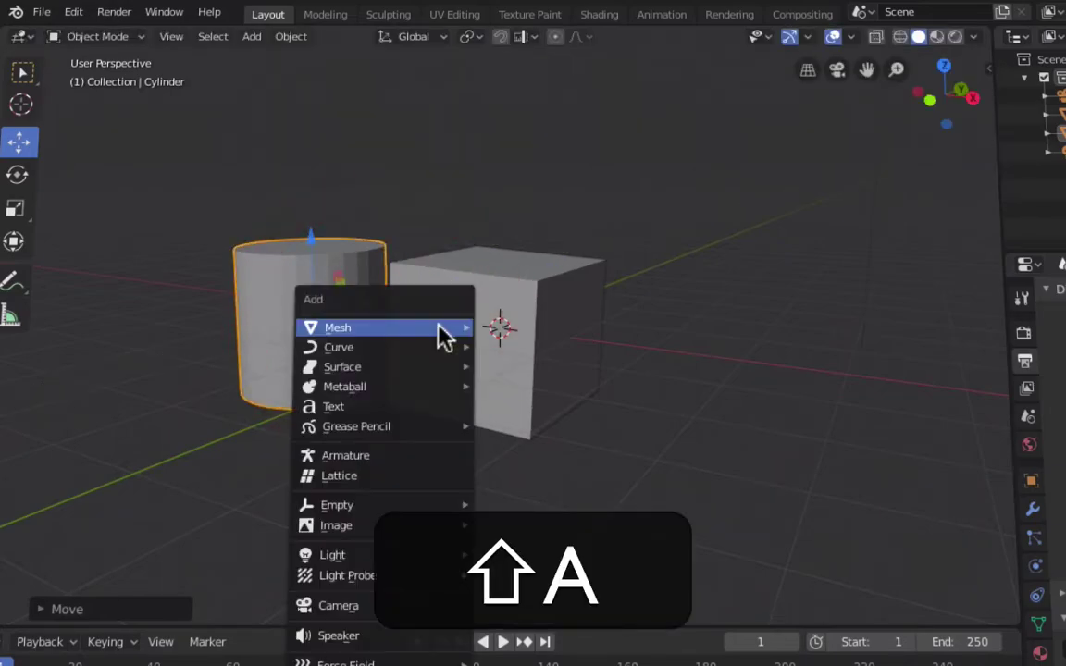
mouse_move(450, 328)
left_click(515, 328)
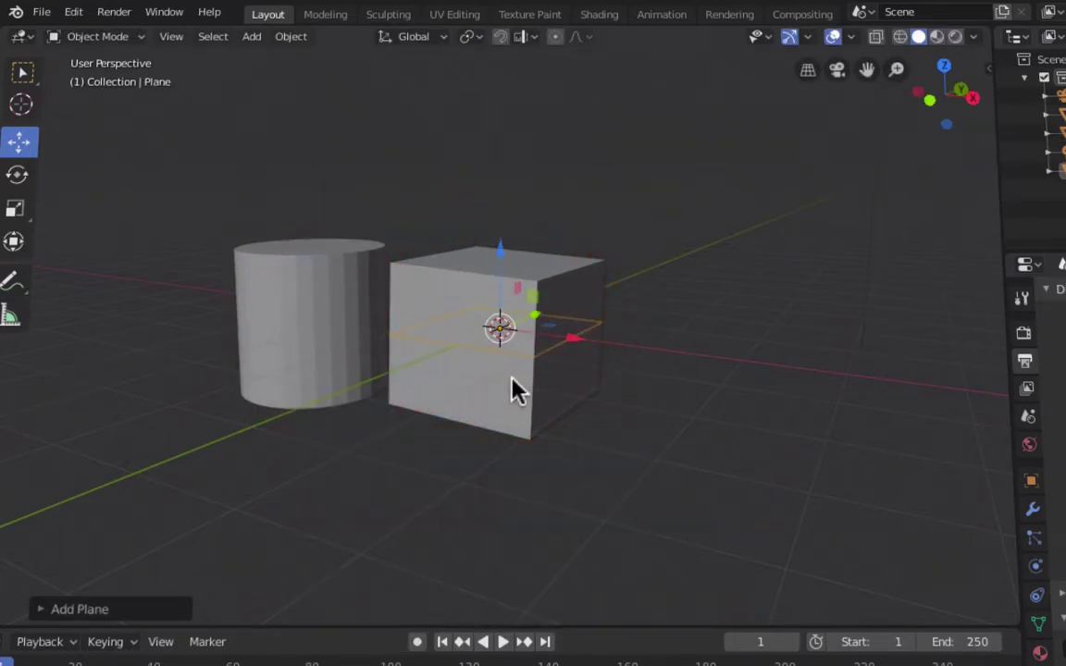
key("s")
left_click(209, 512)
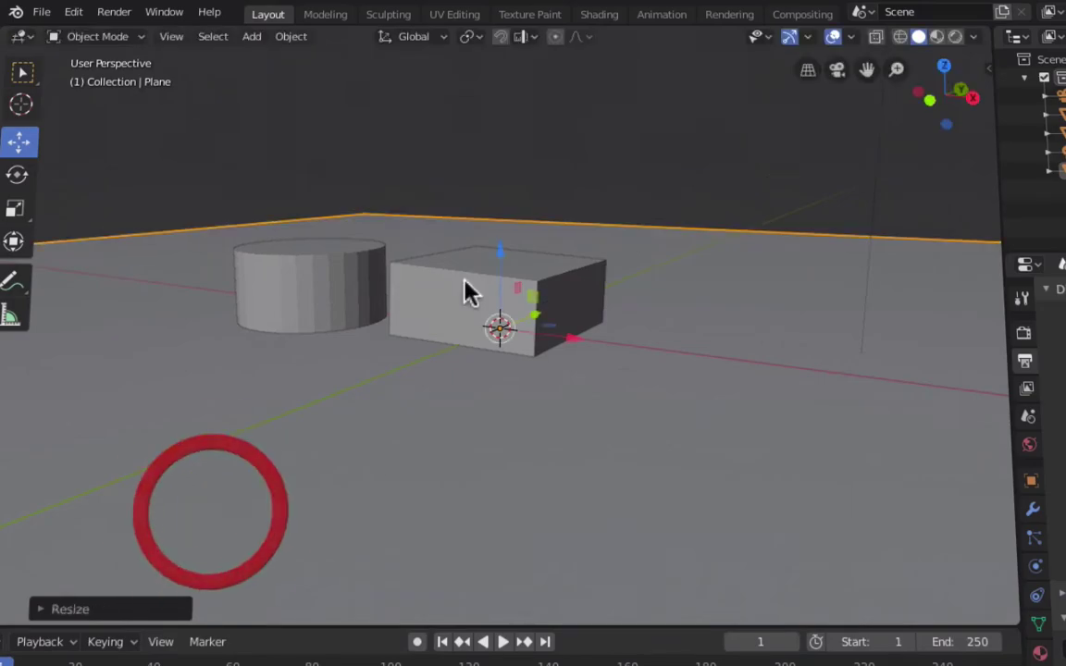
Step: Lower the plane along the Z axis to the base of the cube and shift it horizontally toward the back
left_click_drag(504, 254, 489, 319)
left_click_drag(466, 380, 585, 329)
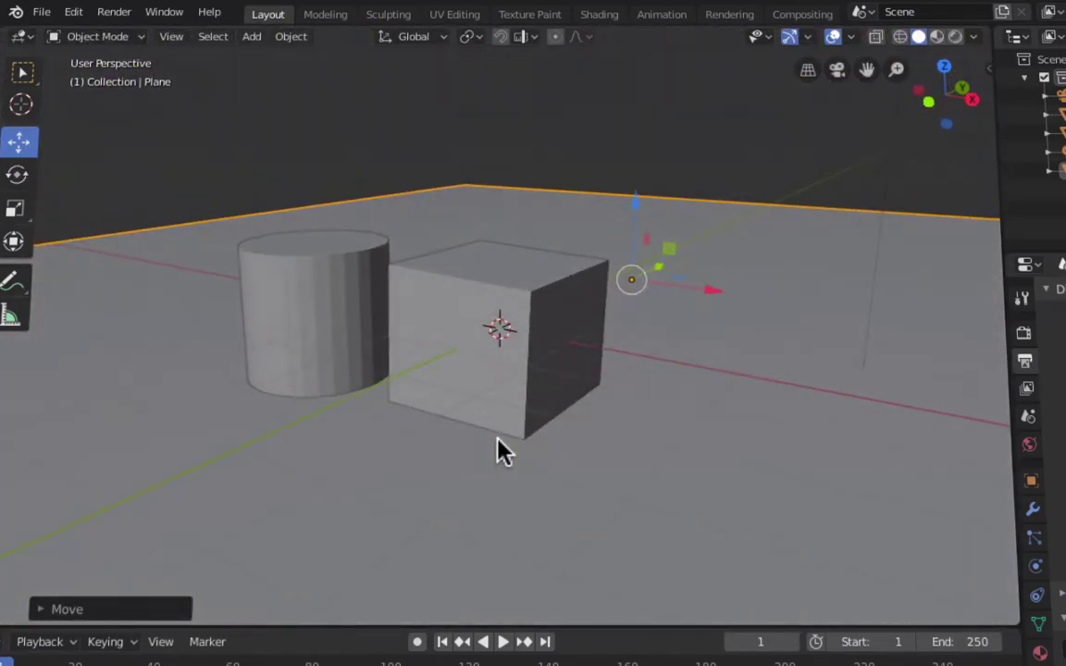
Step: Add a Monkey mesh, raise it above the cube along the Z axis and shift it forward over the cube's front
key("shift+a")
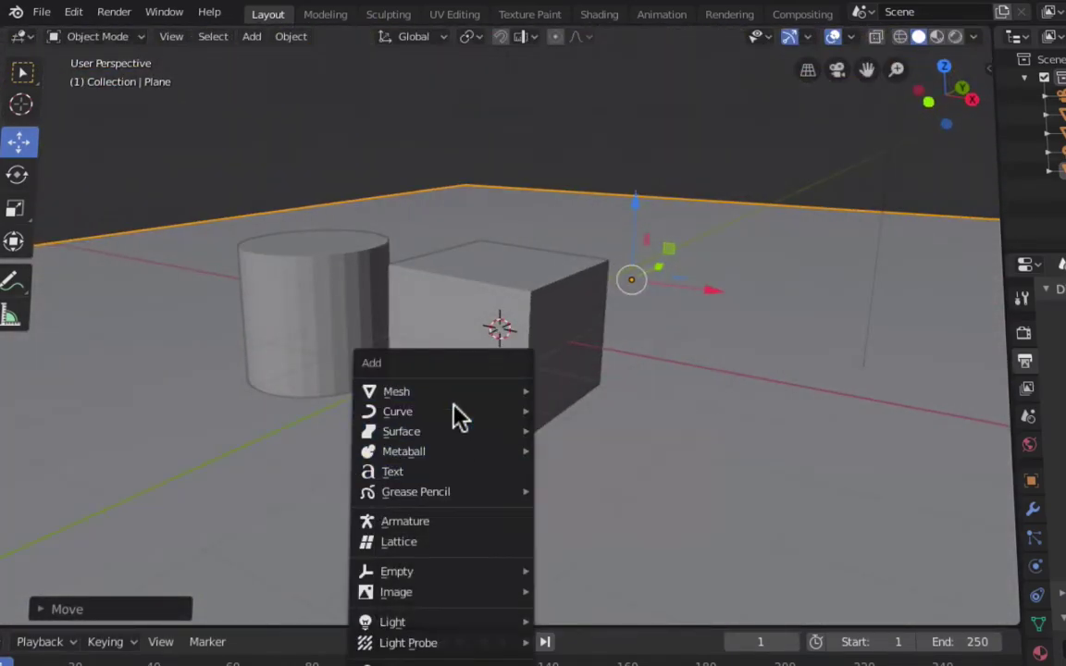
mouse_move(450, 396)
left_click(585, 581)
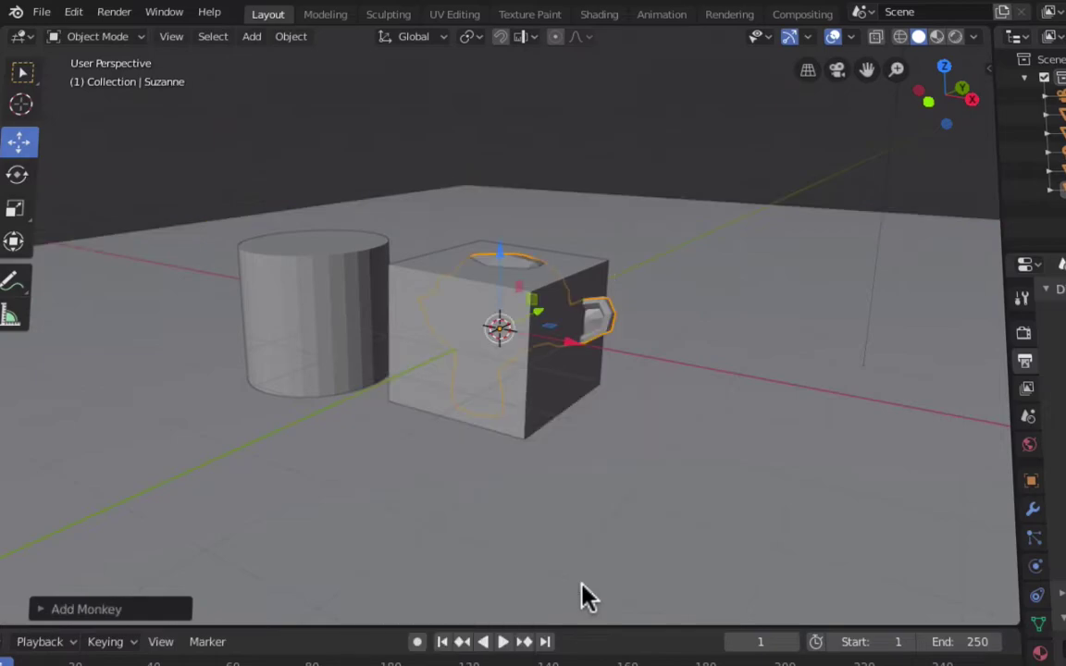
left_click_drag(500, 259, 495, 136)
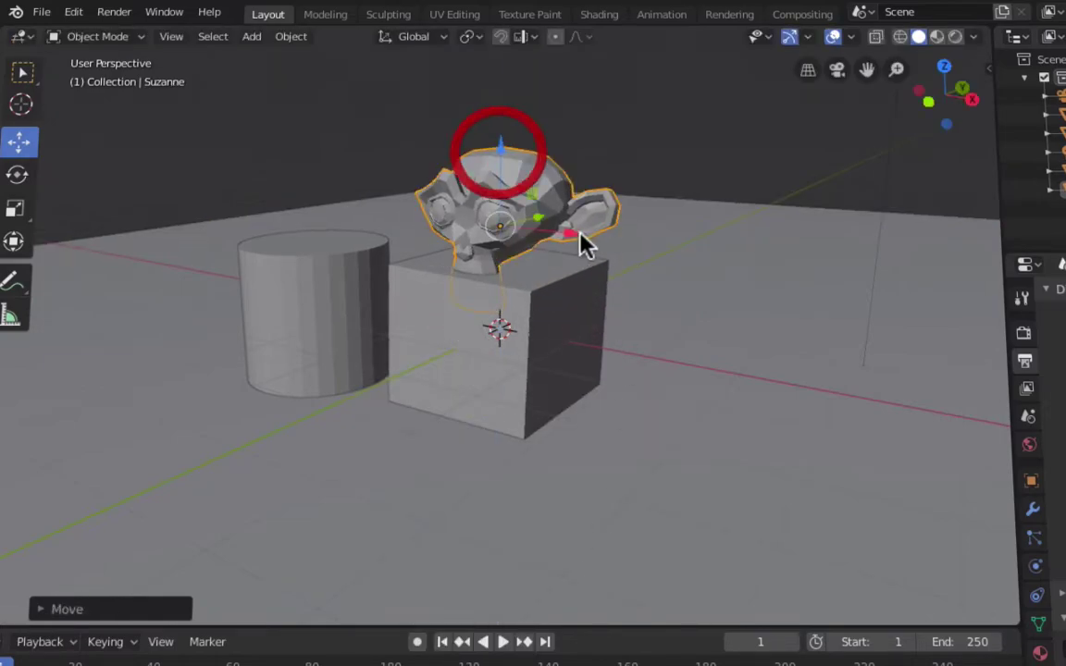
left_click_drag(542, 229, 540, 305)
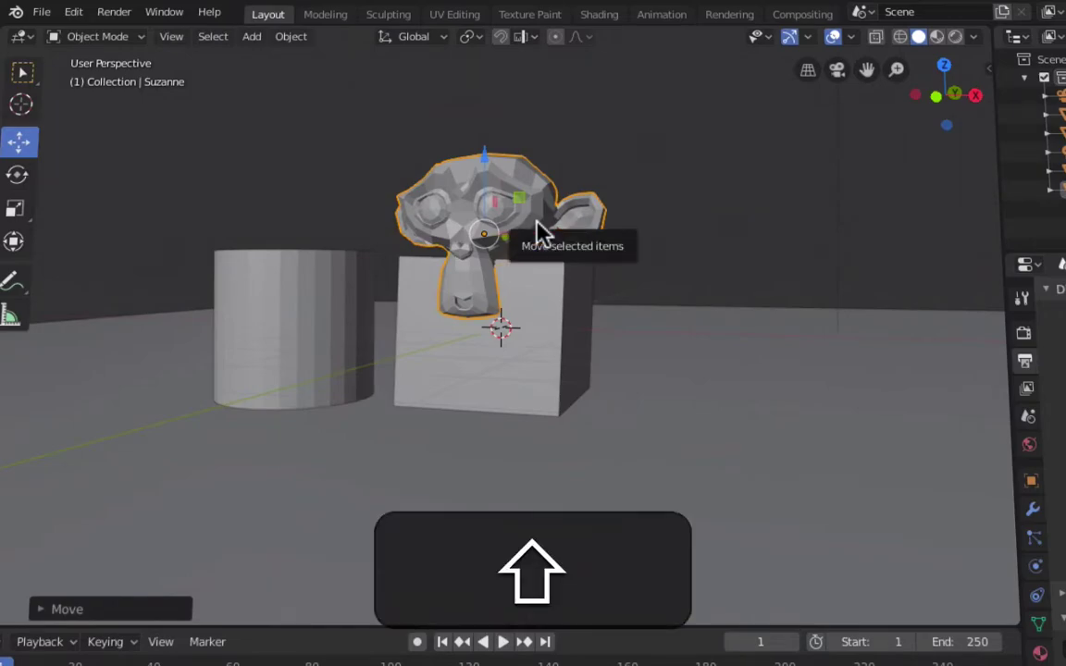
Step: Duplicate the monkey head, place the copy beside the cube opposite the cylinder and rotate it to tilt the head
key("shift+d")
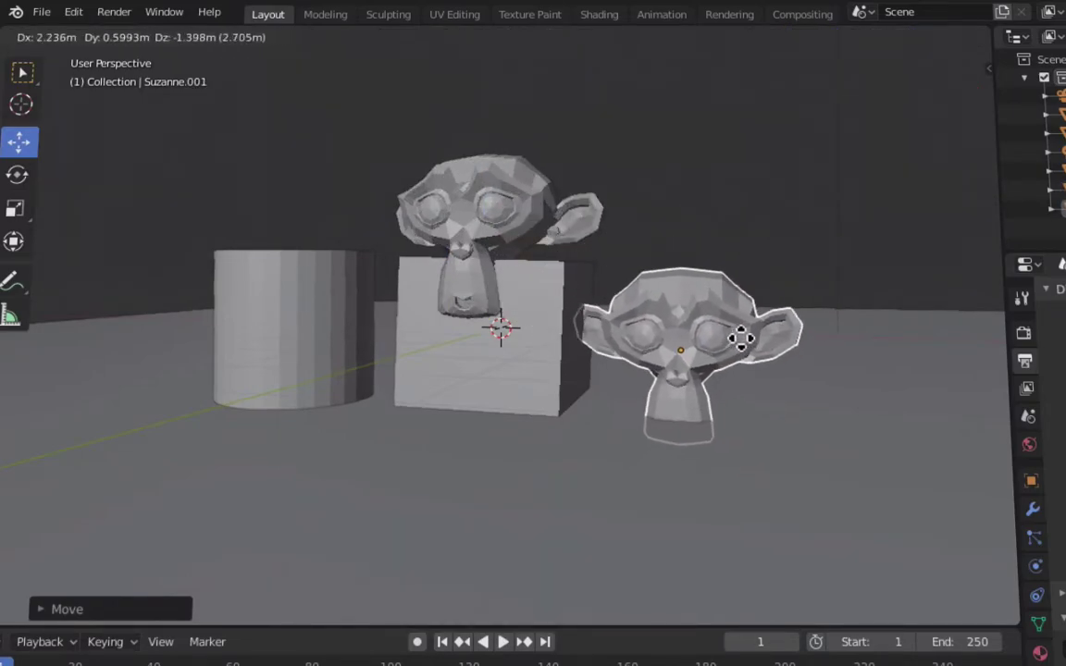
left_click(768, 354)
key("r")
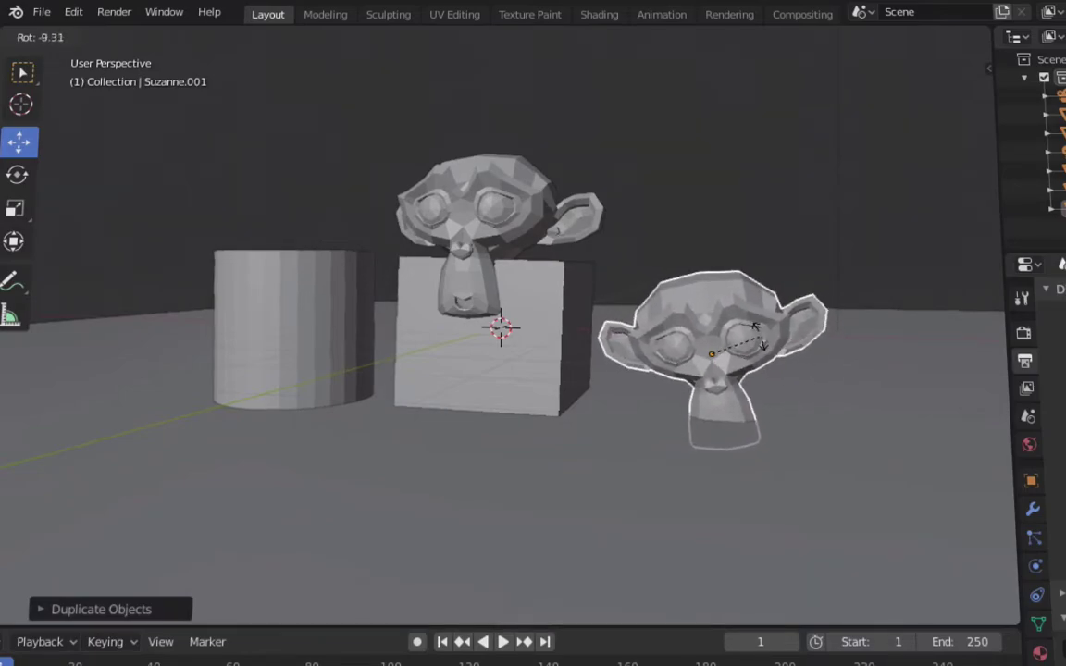
left_click(758, 323)
Step: Scale the duplicated monkey head down to about half size and move it onto the top of the cylinder
key("s")
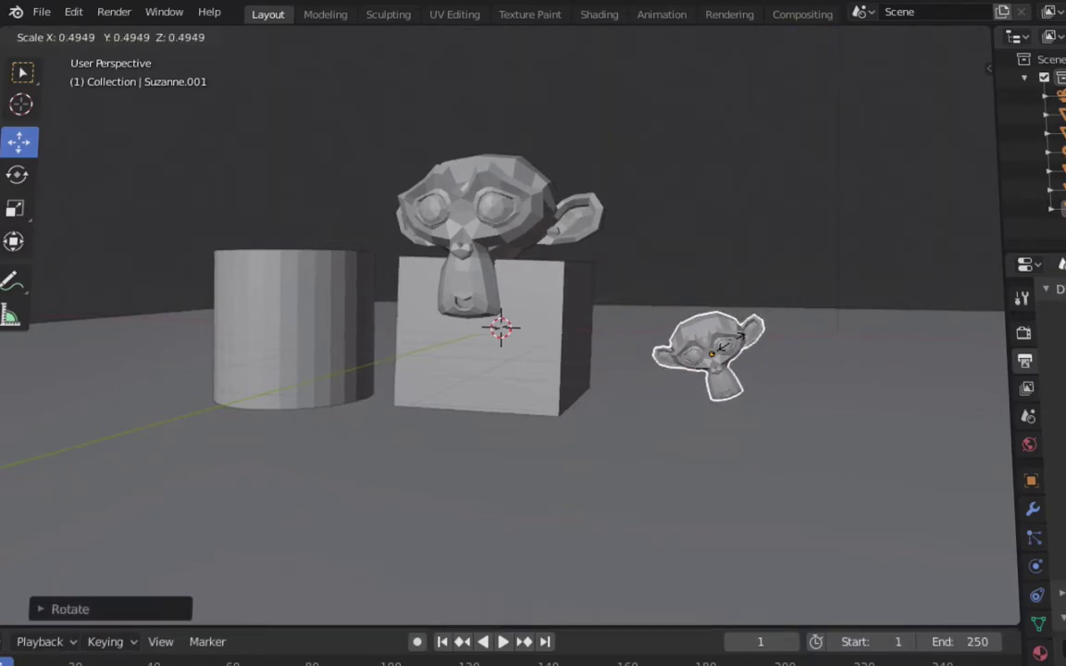
left_click(791, 361)
left_click_drag(790, 362, 304, 146)
middle_click_drag(305, 145, 333, 257)
Step: Add a torus mesh and move it away from the cube along the positive X axis, adjusting its height
key("shift+a")
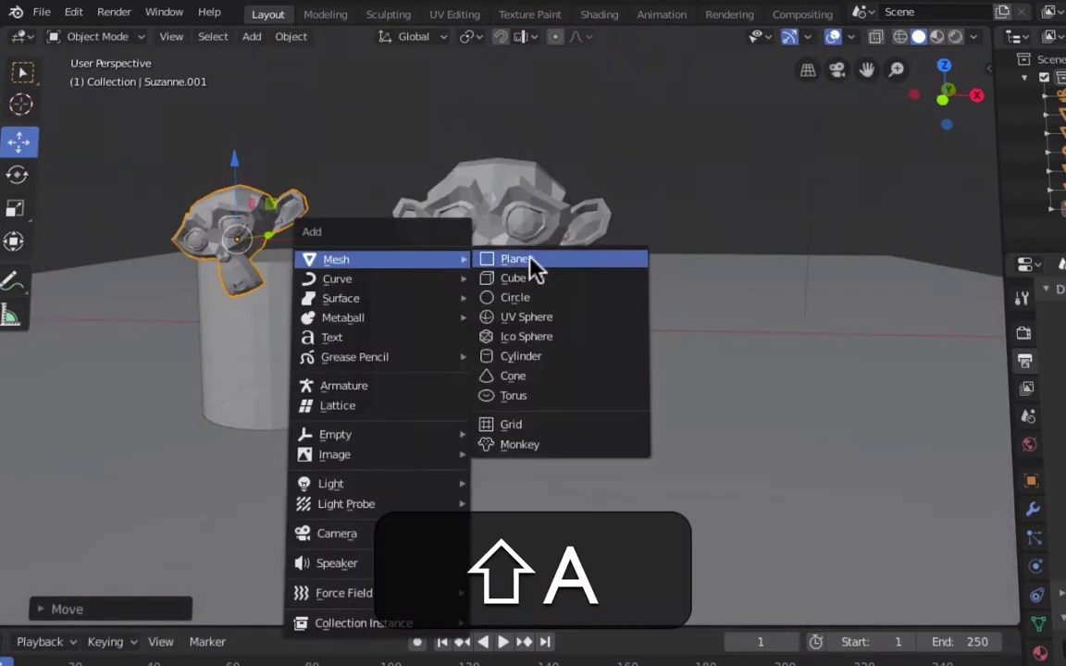
left_click(523, 404)
left_click_drag(588, 337, 738, 333)
left_click_drag(678, 262, 680, 292)
Step: Enlarge the torus, tilt it and shift it so it leans against the side of the cube
key("s")
left_click(712, 378)
key("r")
left_click(786, 416)
middle_click_drag(819, 384, 529, 399)
left_click_drag(533, 357, 386, 393)
middle_click_drag(386, 392, 859, 92)
Step: Look through the scene camera and reframe the shot on the objects with walk navigation
left_click(837, 70)
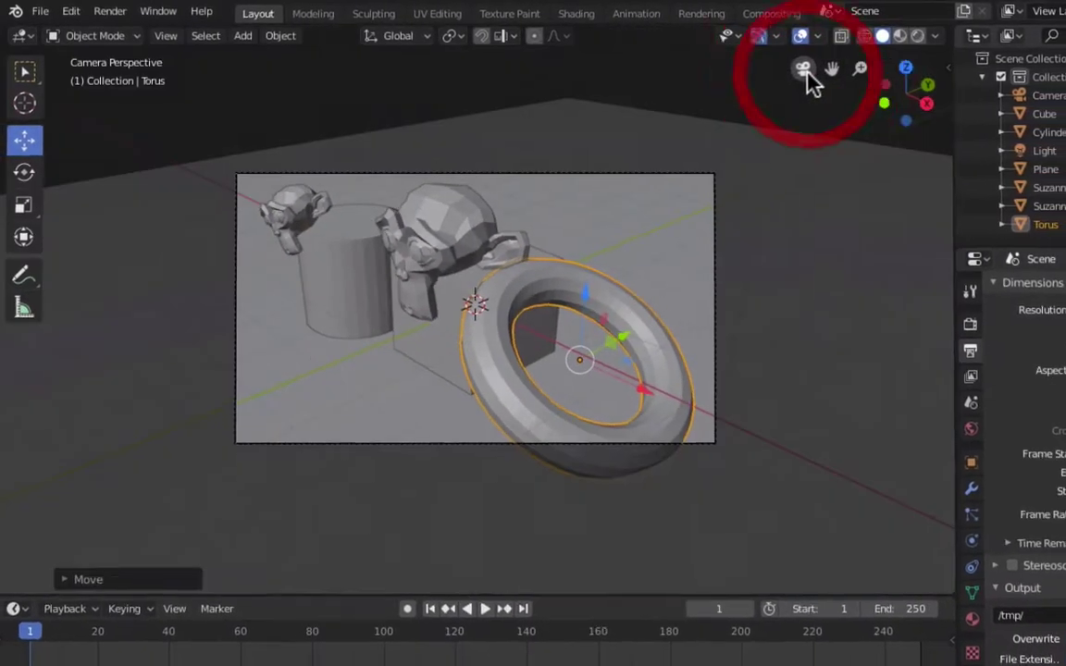
key("shift+f")
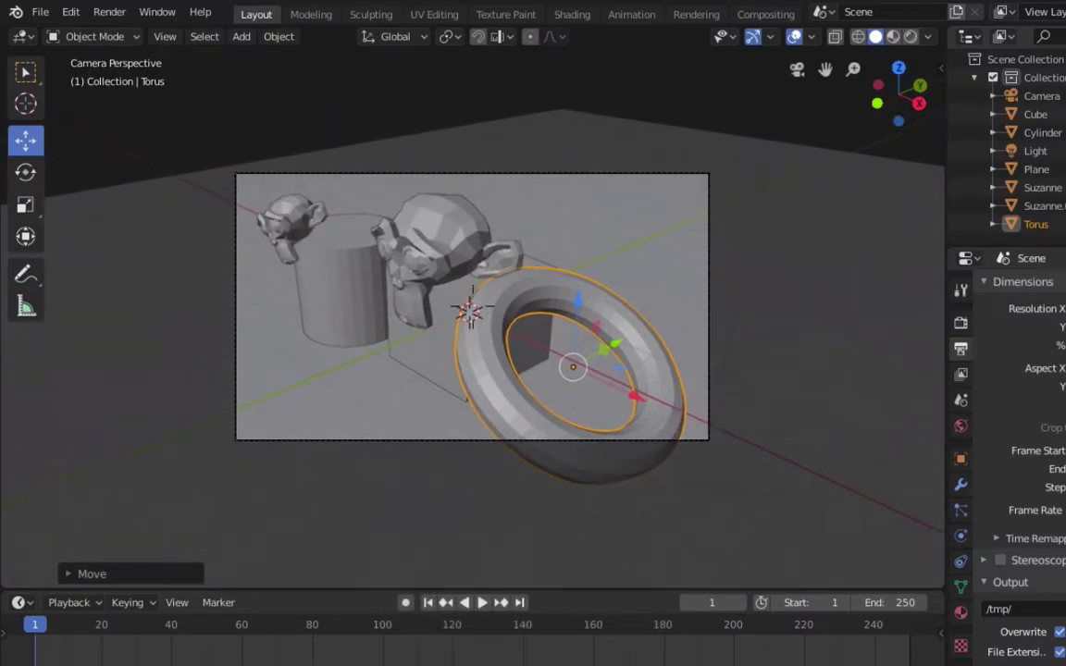
left_click(424, 272)
Step: Render the current frame, inspect the enlarged render result and close the render window
key("F12")
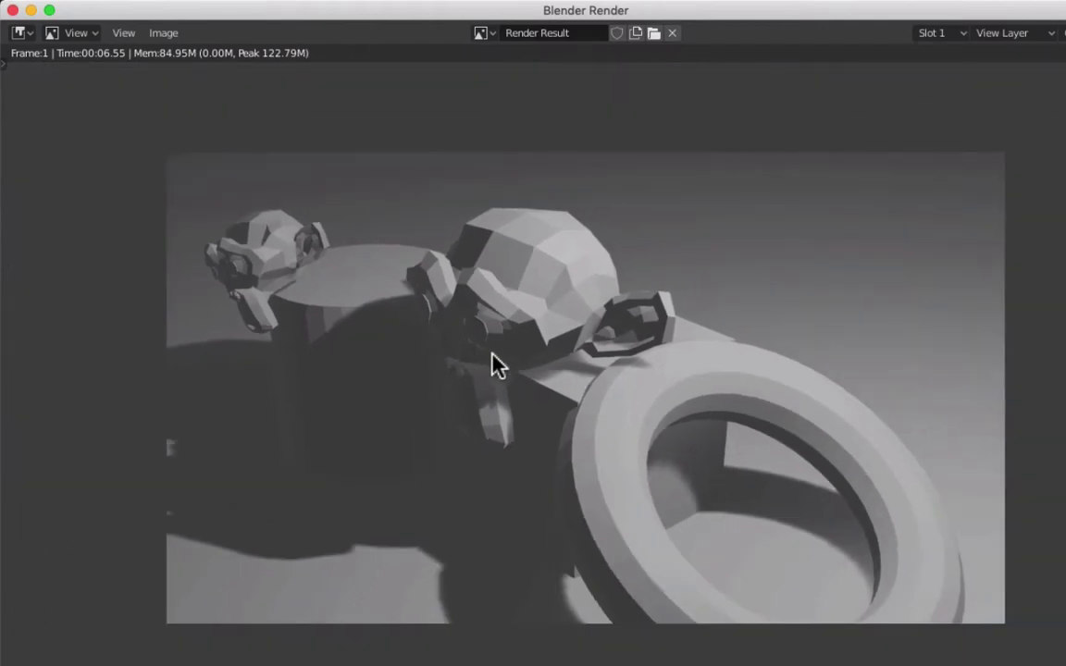
scroll(492, 352, "right", 1)
scroll(492, 353, "down", 2)
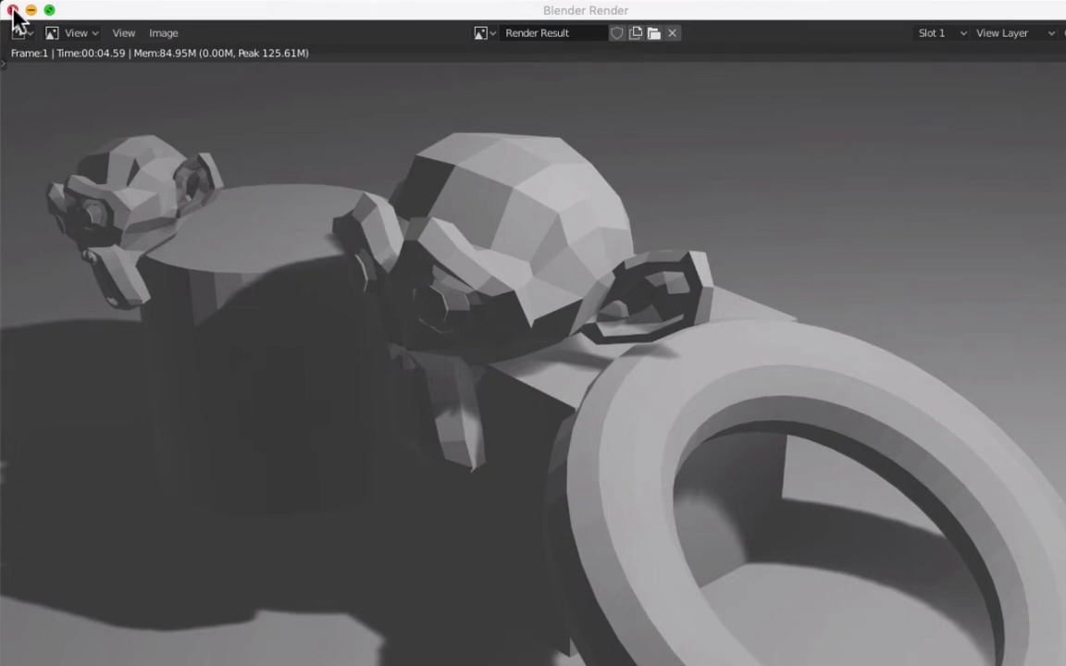
left_click(13, 11)
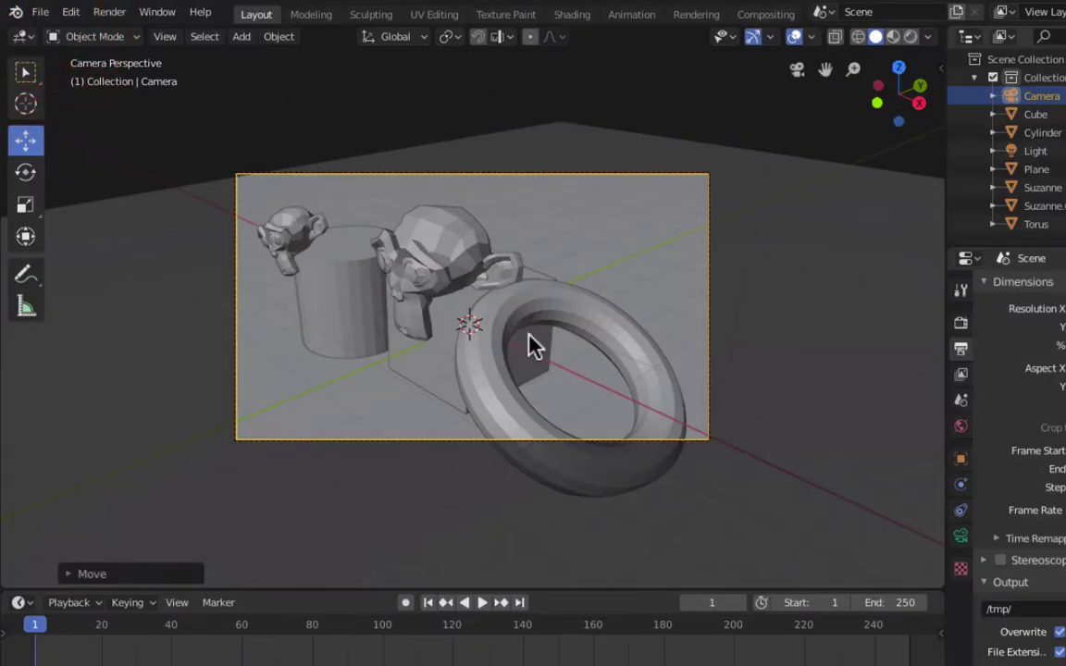
Step: Split the viewport into a quad view and show the camera's view in its perspective quadrant
scroll(530, 335, "left", 10)
scroll(530, 335, "down", 3)
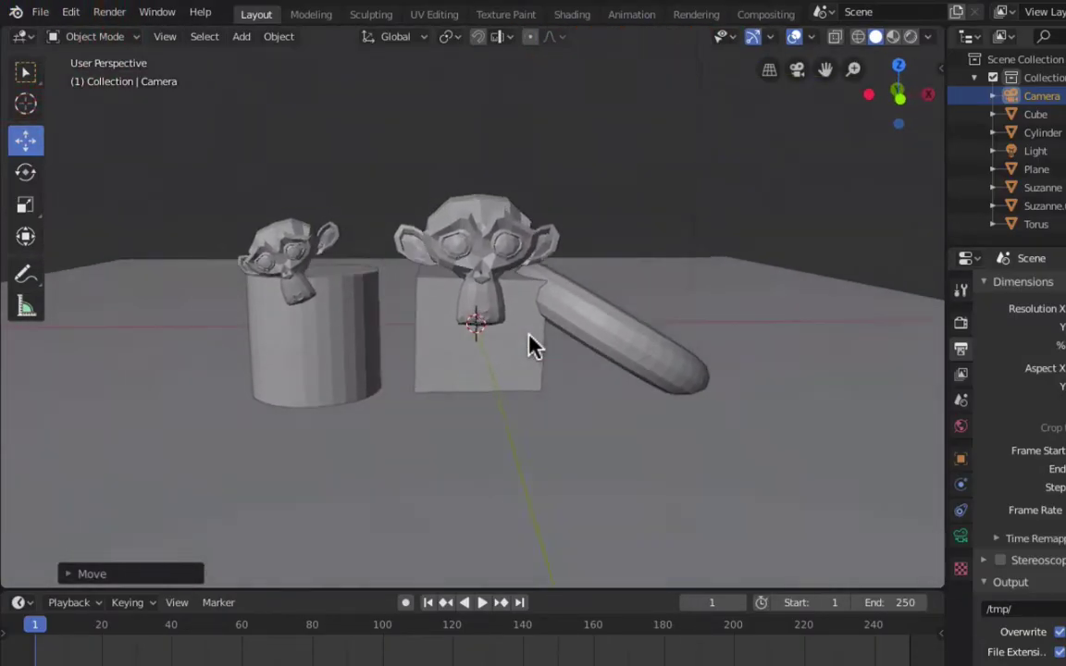
scroll(535, 347, "up", 2)
key("ctrl+alt+q")
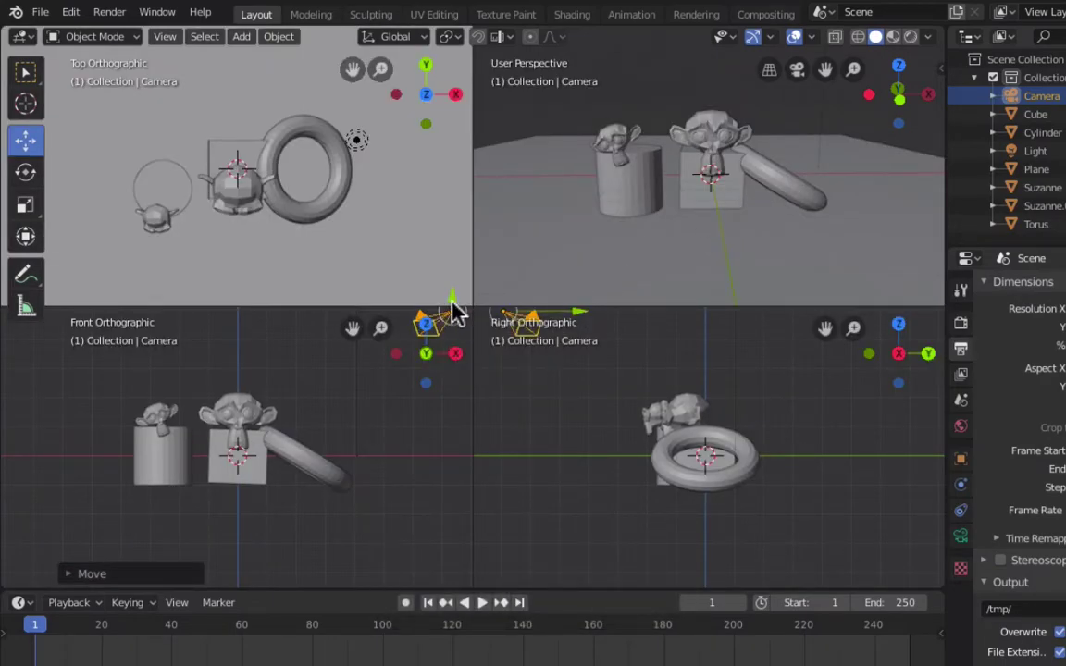
left_click(796, 72)
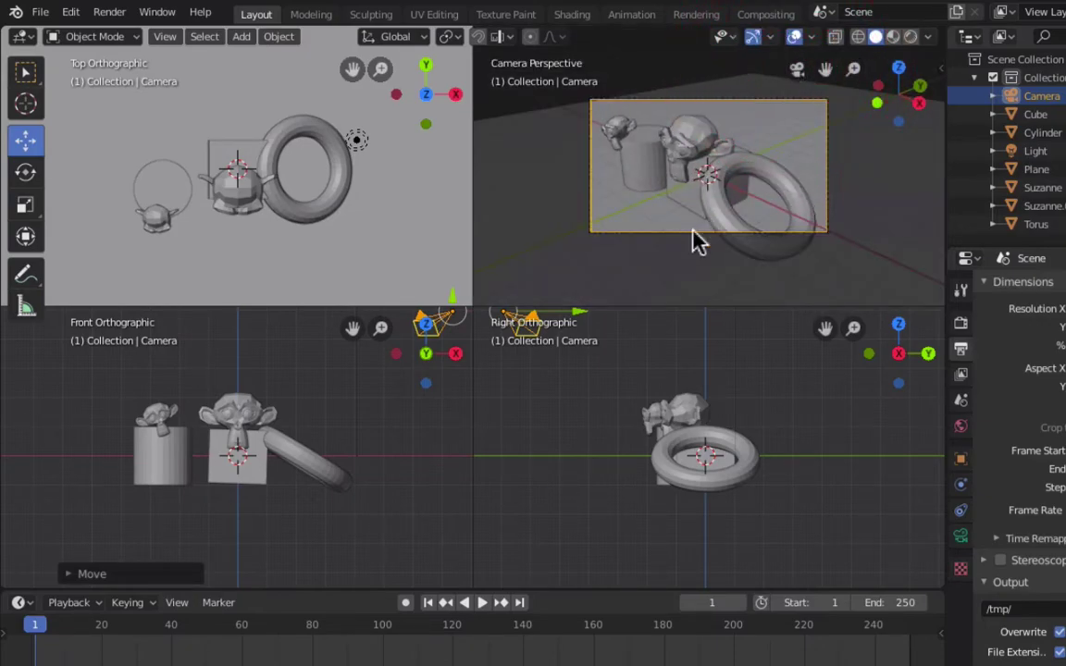
Step: Lower the camera along the Z axis in the right view and move it along negative X in the top view to line up with the cube
scroll(589, 372, "down", 4)
left_click_drag(607, 309, 607, 359)
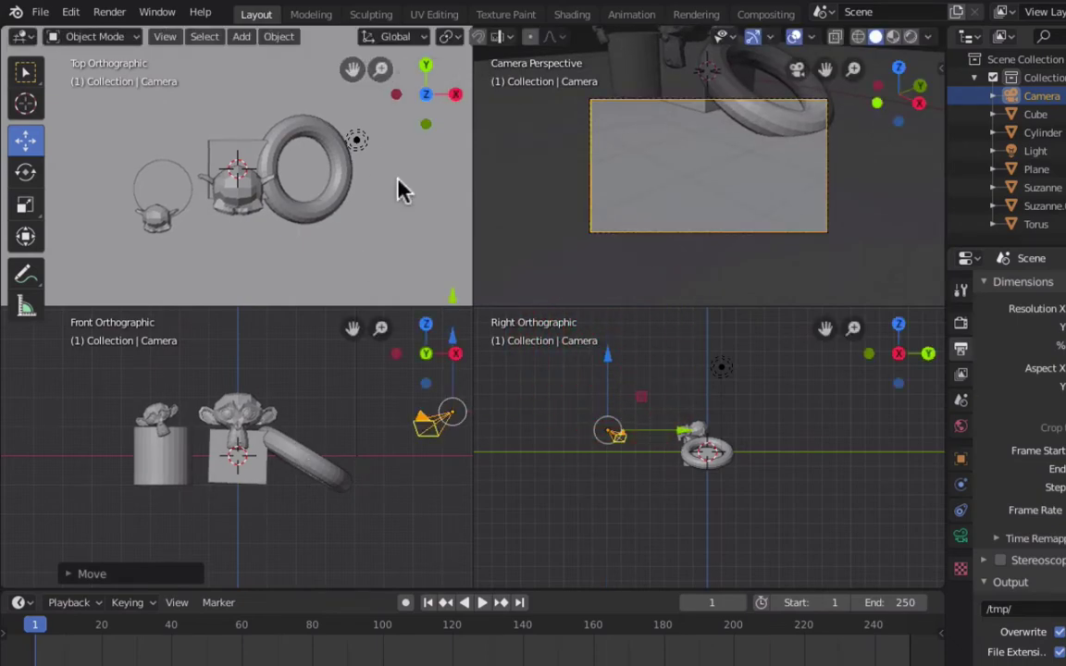
scroll(413, 166, "down", 3)
left_click_drag(438, 290, 317, 289)
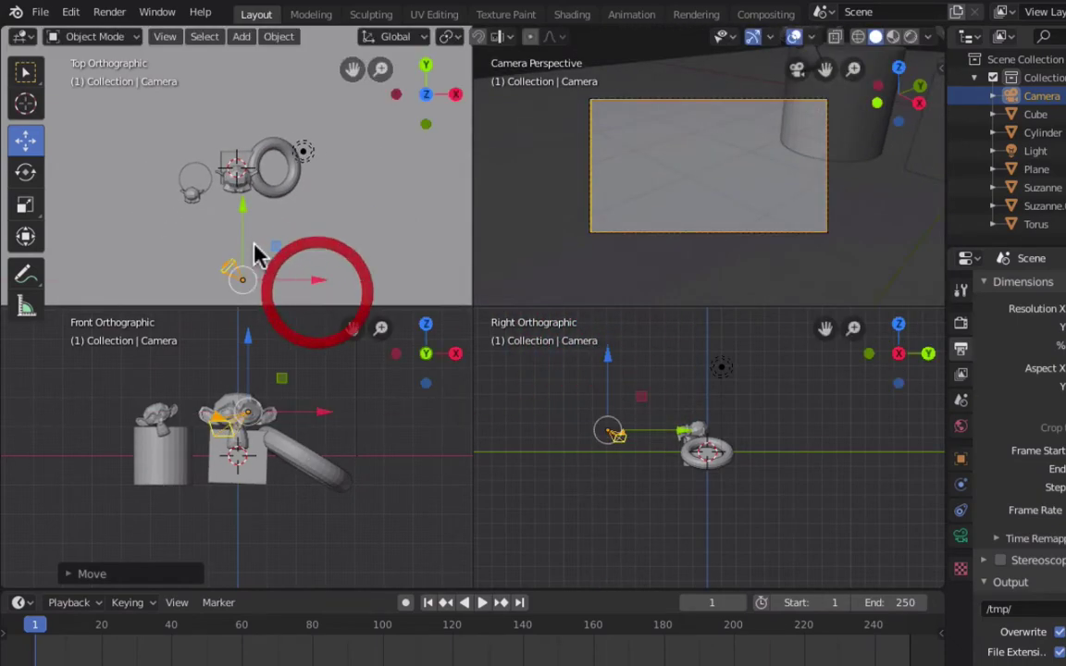
Step: Aim the camera straight at the objects with walk navigation and pull it back along the Y axis to frame the whole group
key("shift+f")
left_click(317, 209)
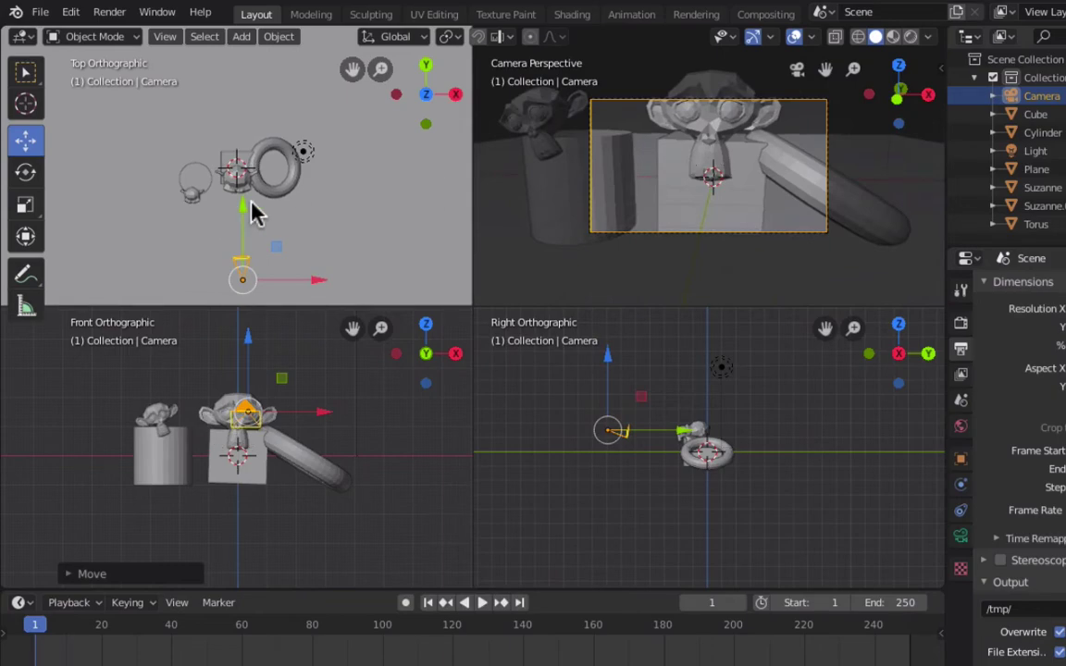
left_click_drag(243, 183, 240, 236)
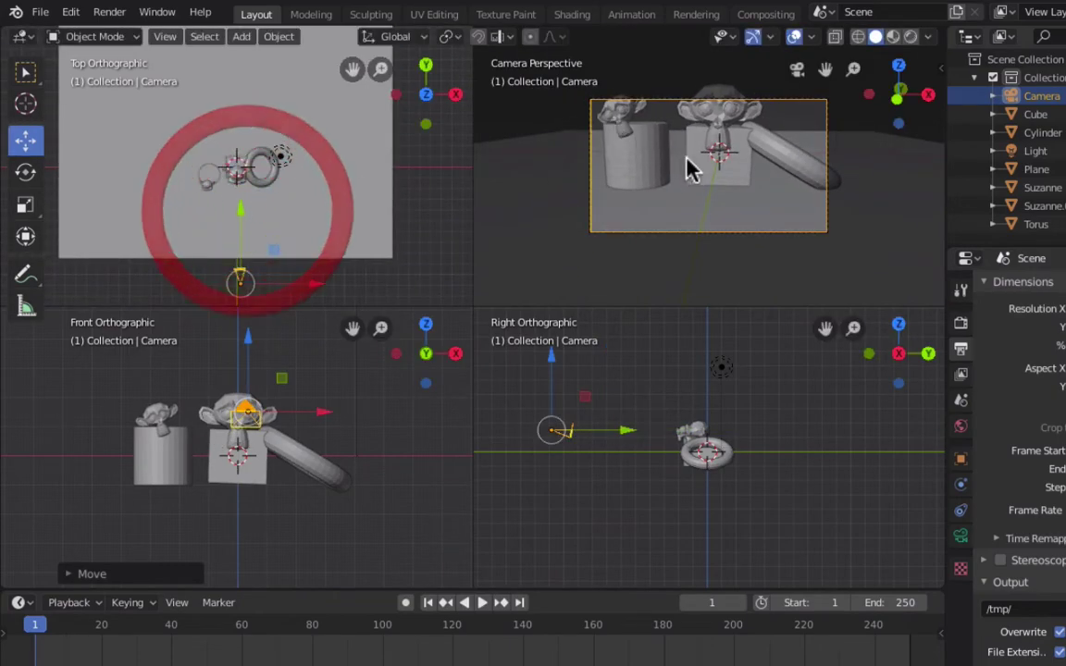
key("shift+f")
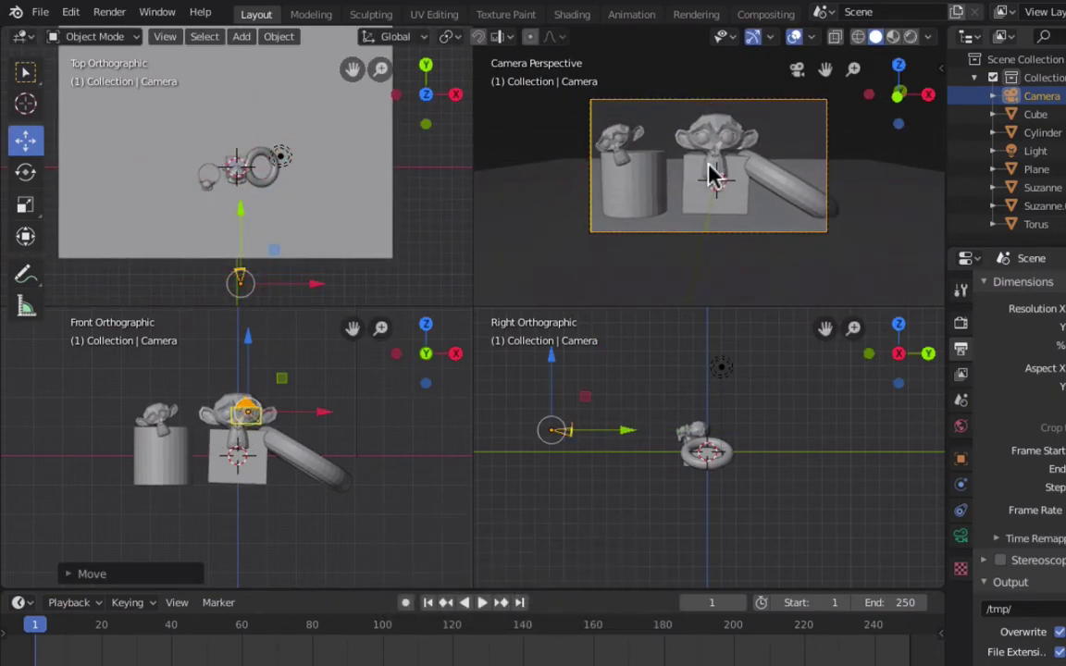
left_click(713, 176)
Step: Return to a single viewport, render the new camera angle and close the render window
key("ctrl+alt+q")
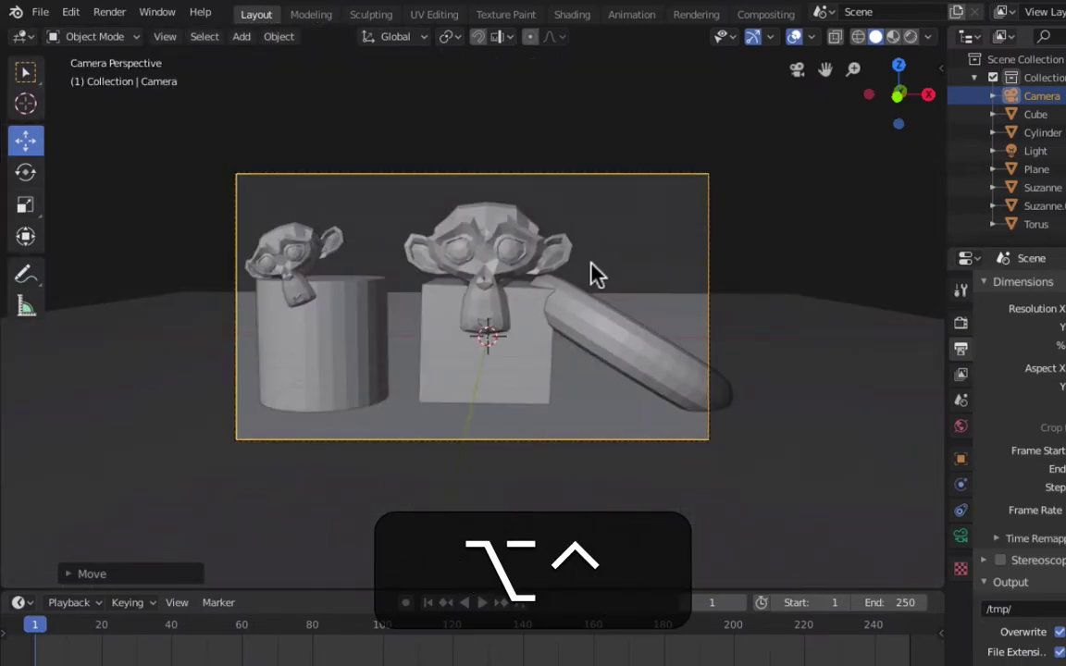
key("F12")
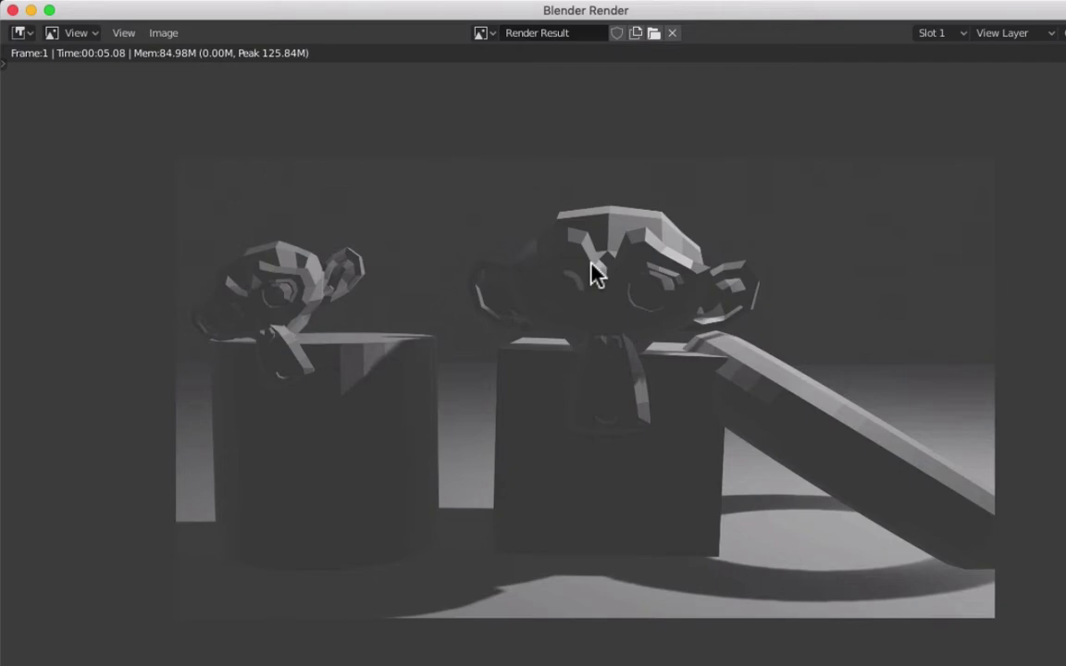
left_click(12, 10)
Step: View the scene in wireframe shading from another angle and return to solid shading
scroll(457, 423, "down", 5)
key("z")
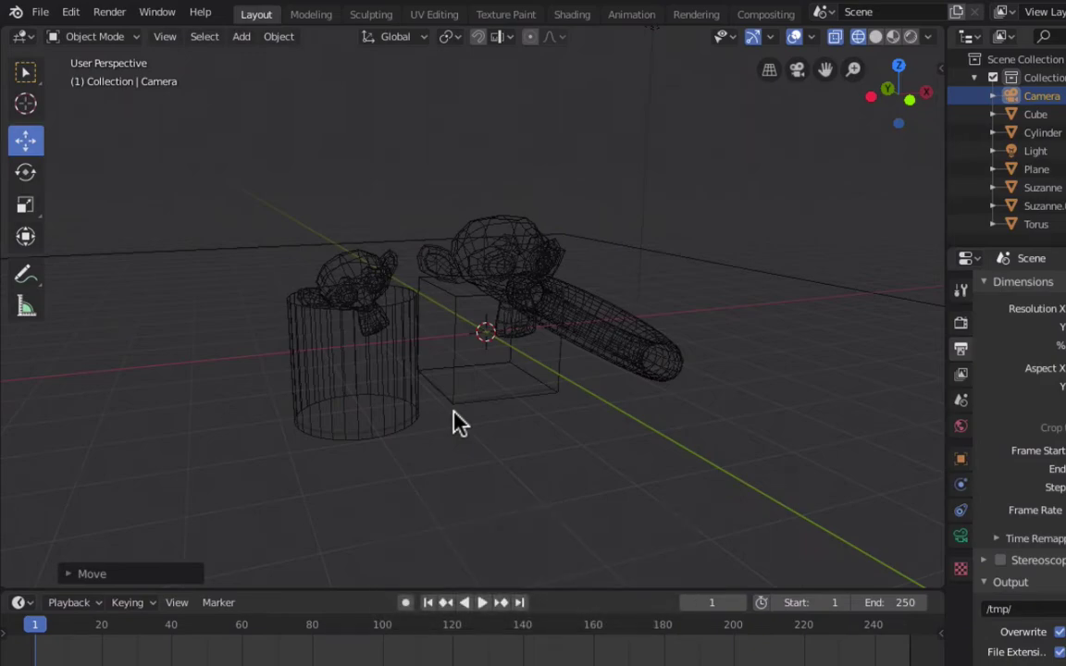
key("z")
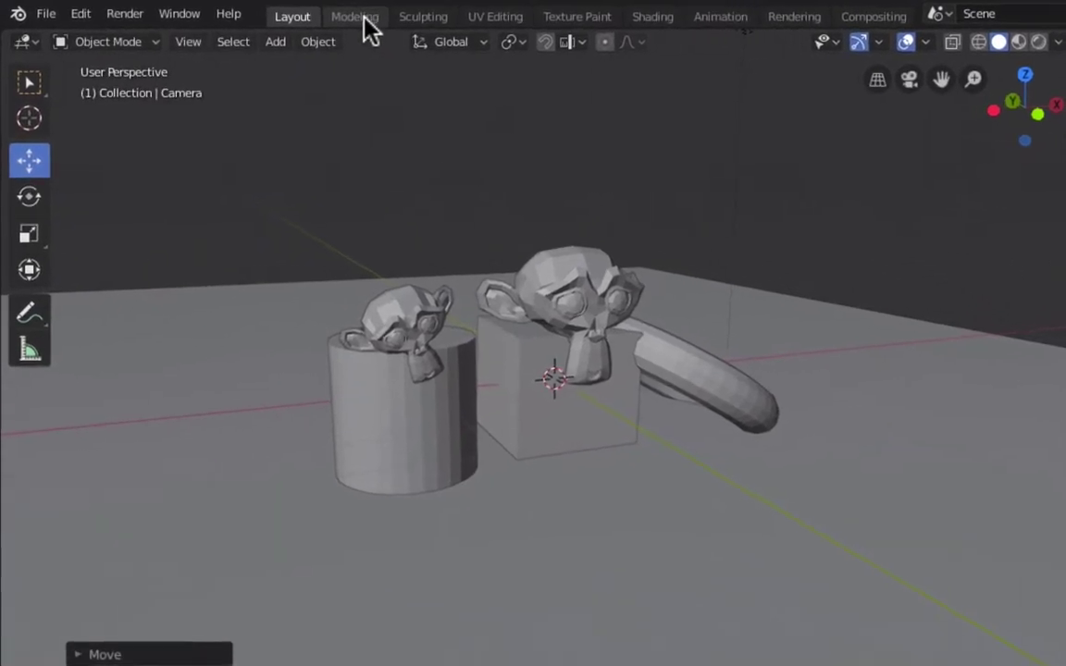
Step: Look through the Modeling, Sculpting, UV Editing, Texture Paint, Shading, Animation, Rendering and Compositing workspaces and return to Layout
left_click(394, 26)
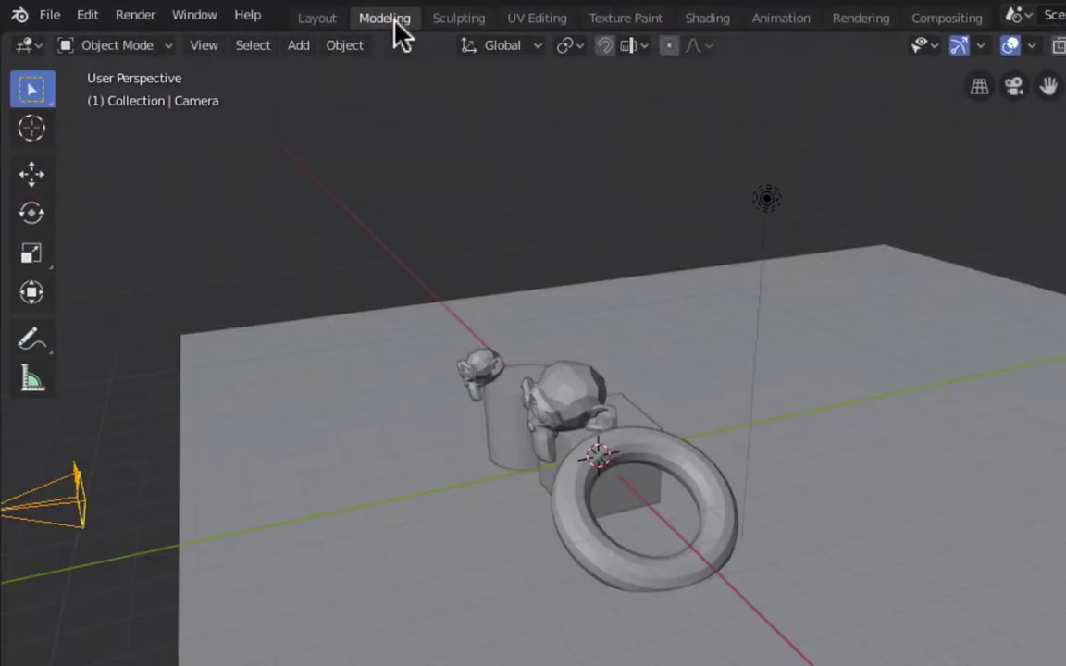
left_click(462, 22)
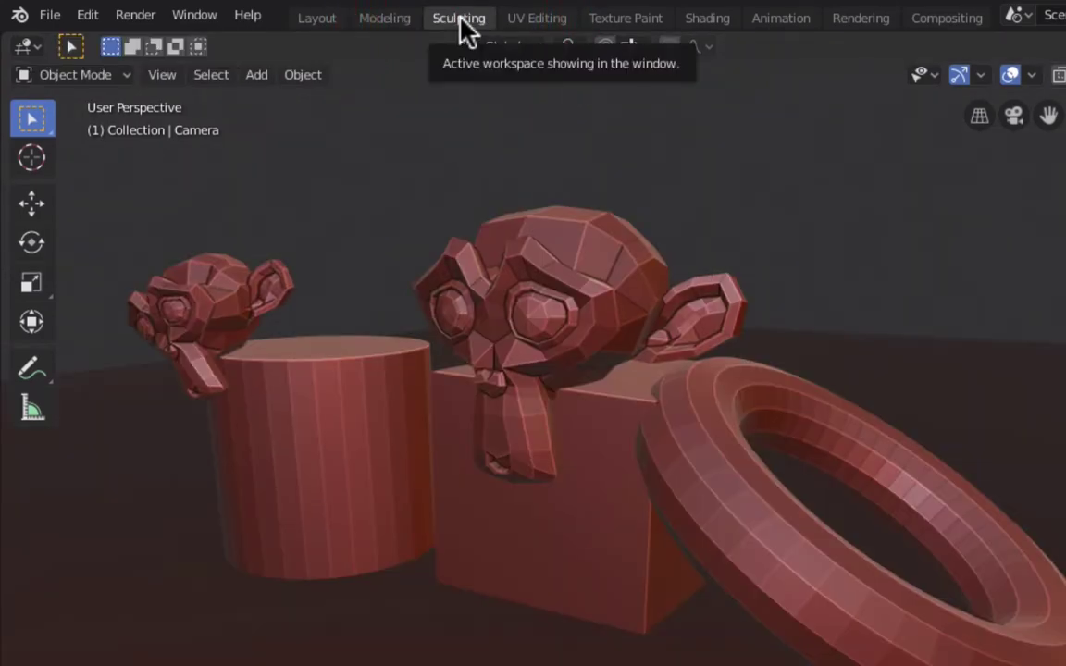
left_click(523, 23)
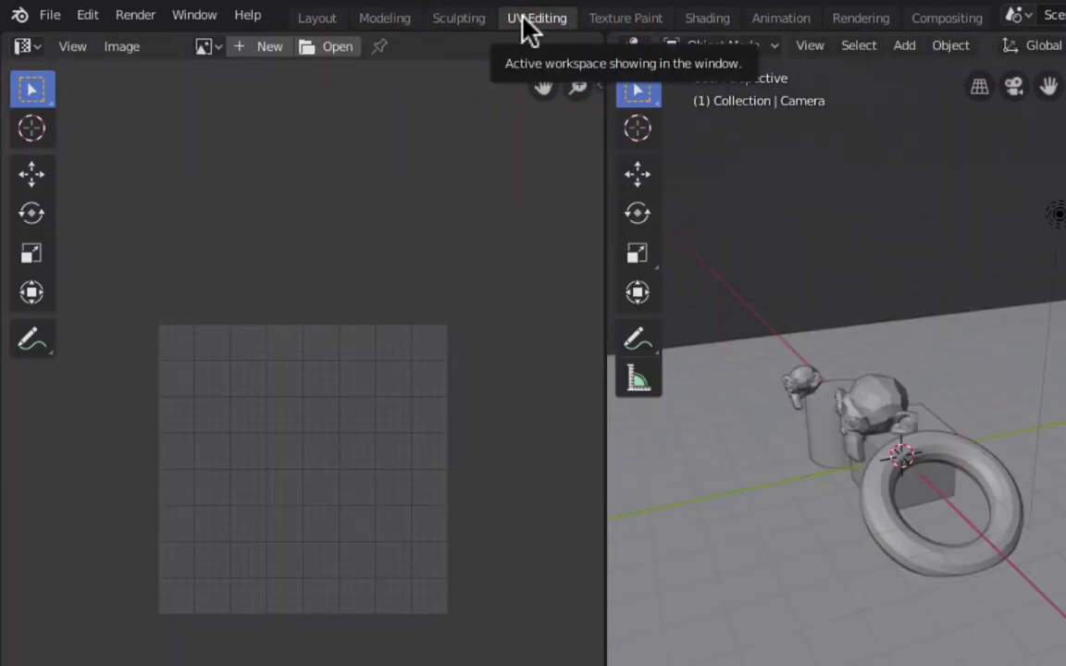
left_click(615, 18)
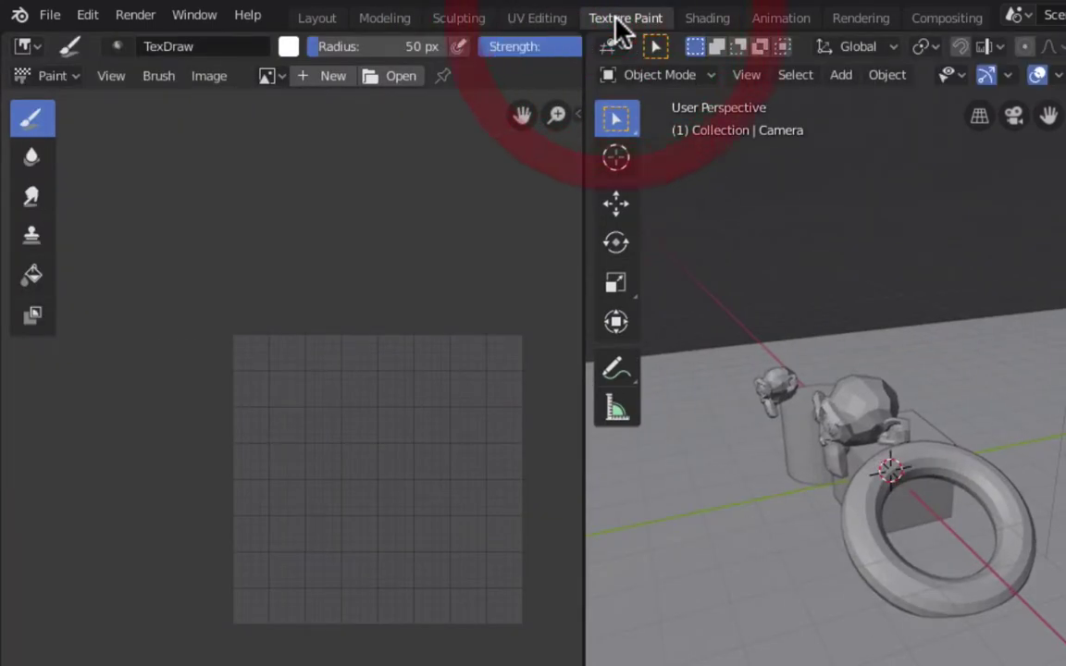
left_click(704, 19)
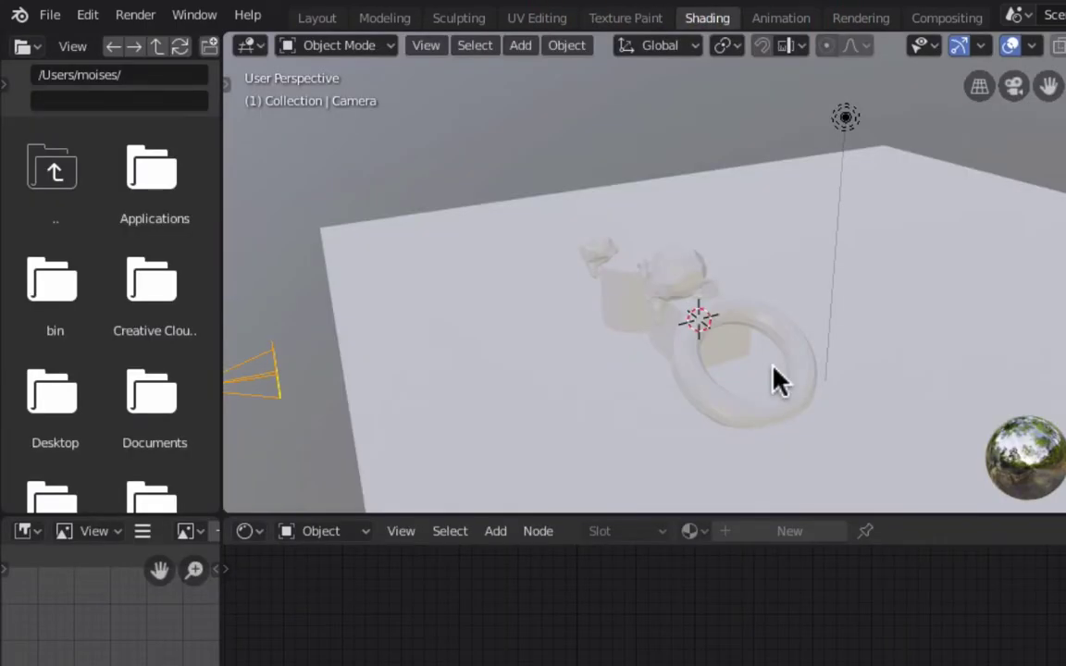
left_click(771, 19)
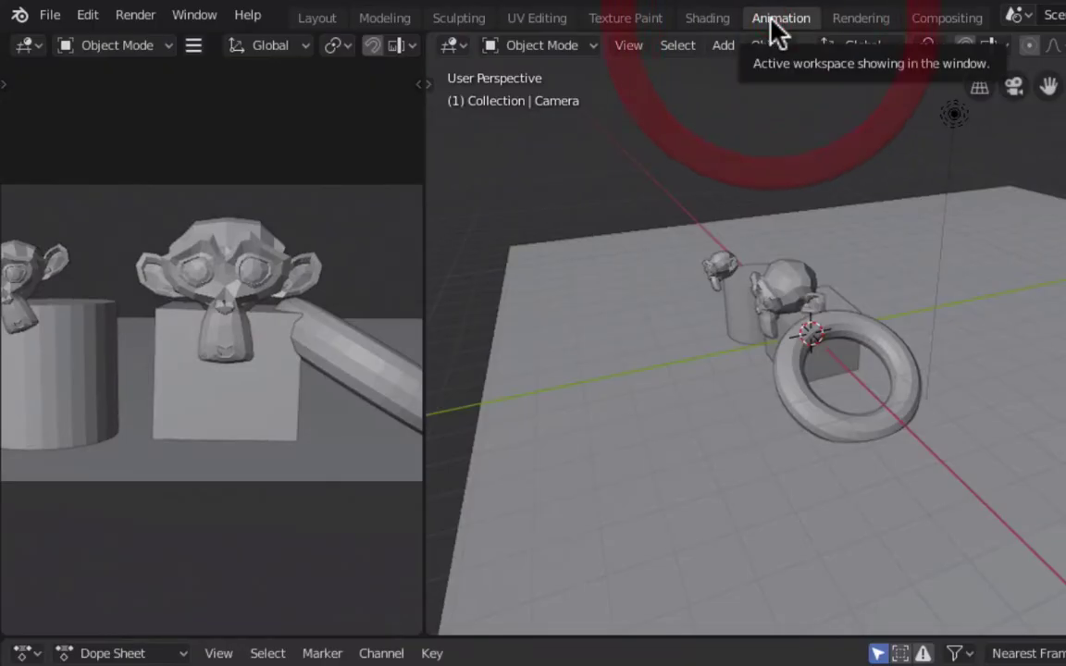
left_click(851, 18)
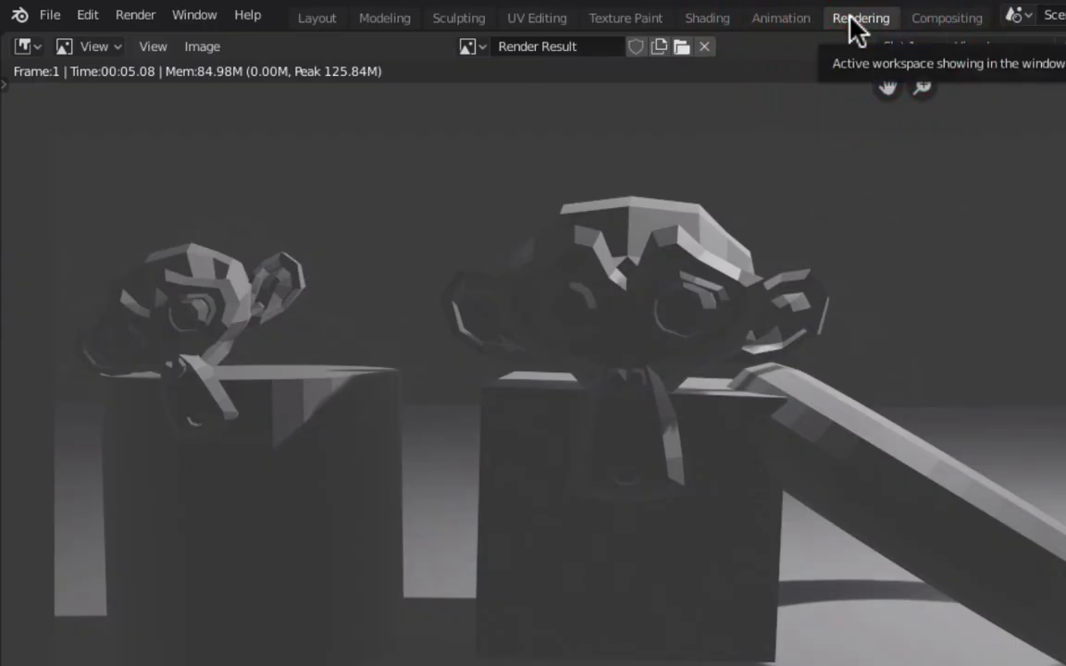
left_click(933, 22)
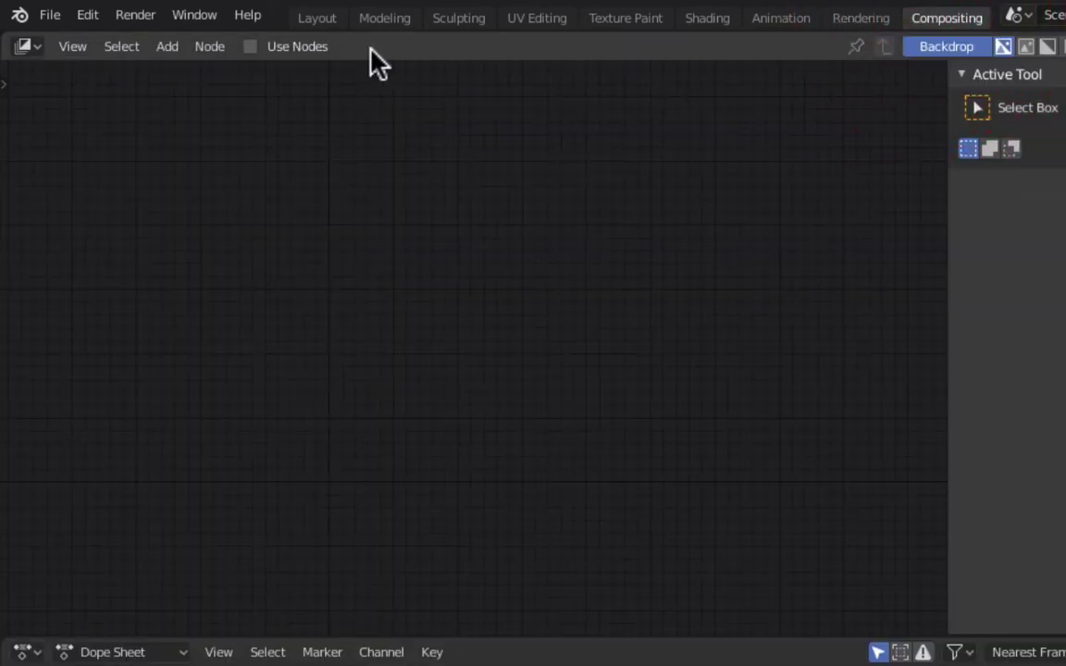
left_click(319, 27)
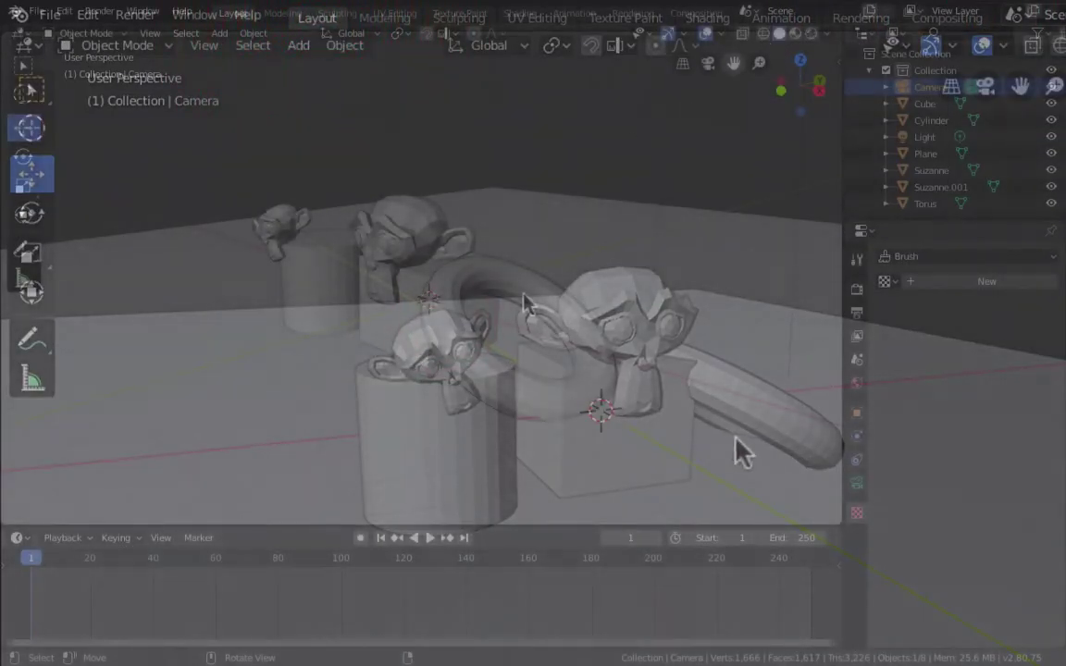
Step: Create a new brush texture with the torus selected, and give the torus a new material with a purple base color
left_click(440, 326)
left_click(956, 281)
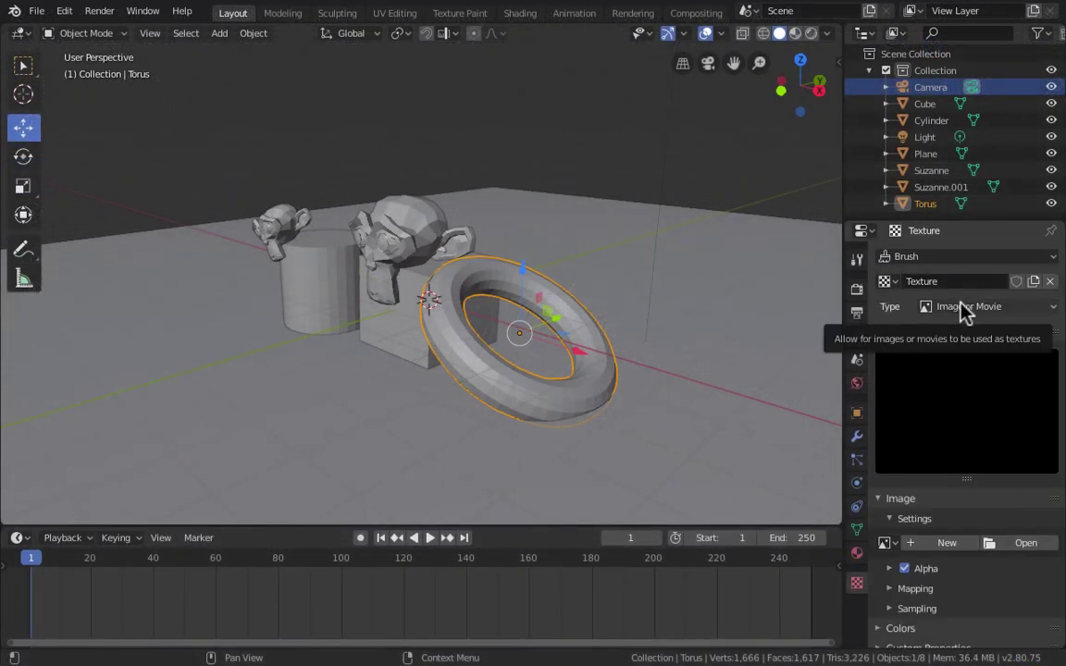
left_click(857, 553)
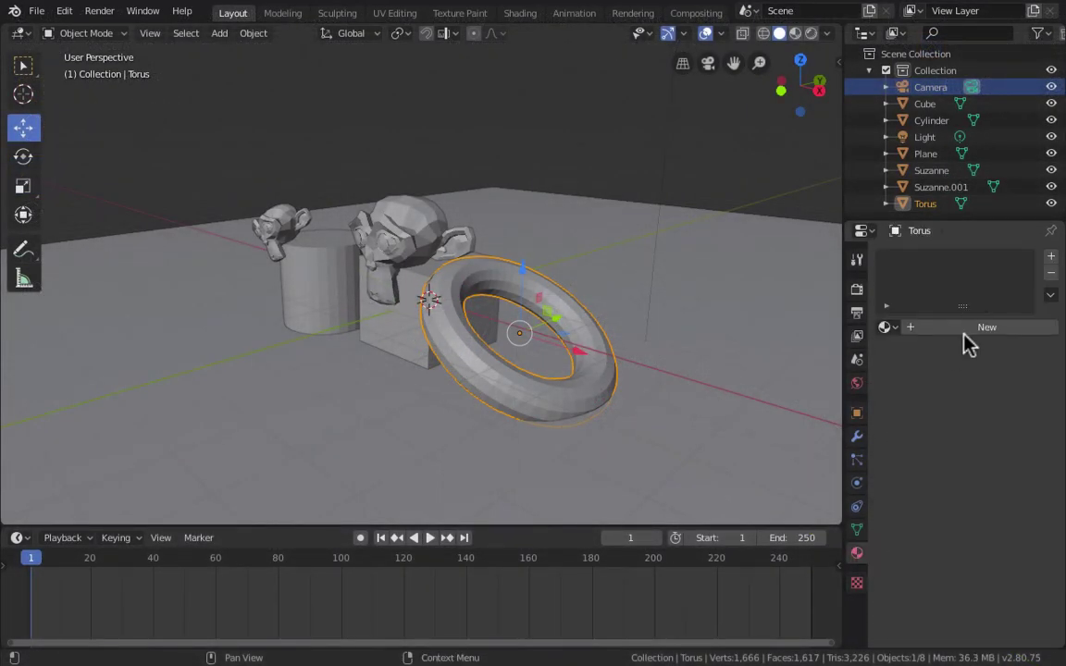
left_click(960, 330)
left_click(1049, 495)
left_click(1006, 495)
left_click(991, 331)
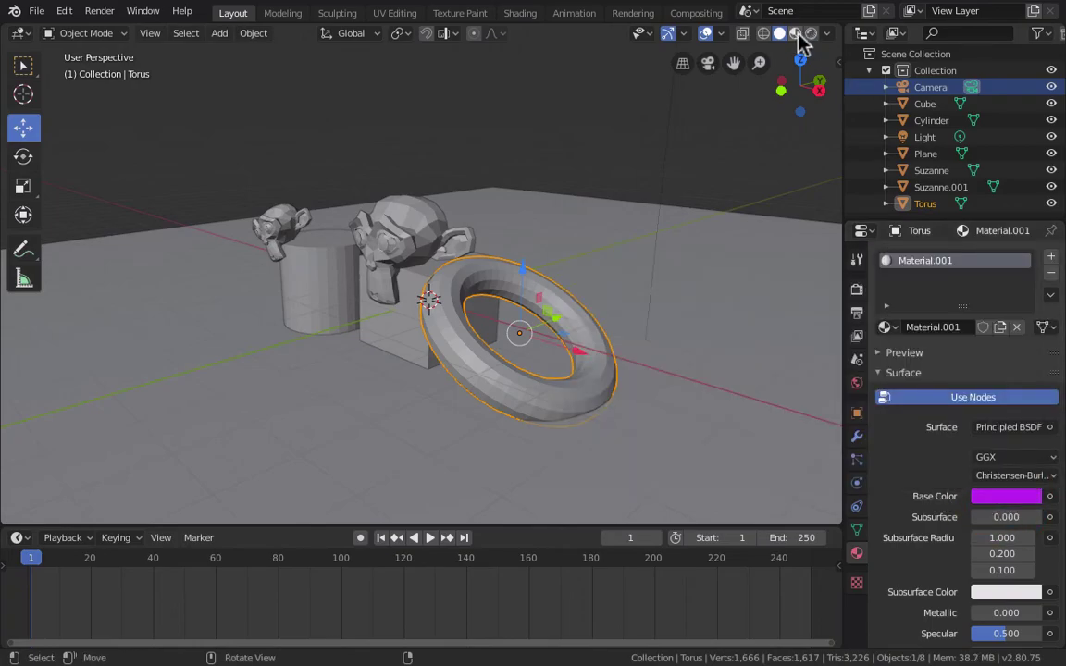
Step: Display the viewport in rendered shading and view the lit scene from farther away
left_click(811, 34)
mouse_move(451, 238)
middle_mouse_down()
mouse_move(397, 257)
mouse_move(647, 185)
middle_mouse_up()
left_click(421, 225)
scroll(542, 162, "down", 4)
Step: Select the light above the scene, try the Sun type and set the light to Spot
left_click(542, 156)
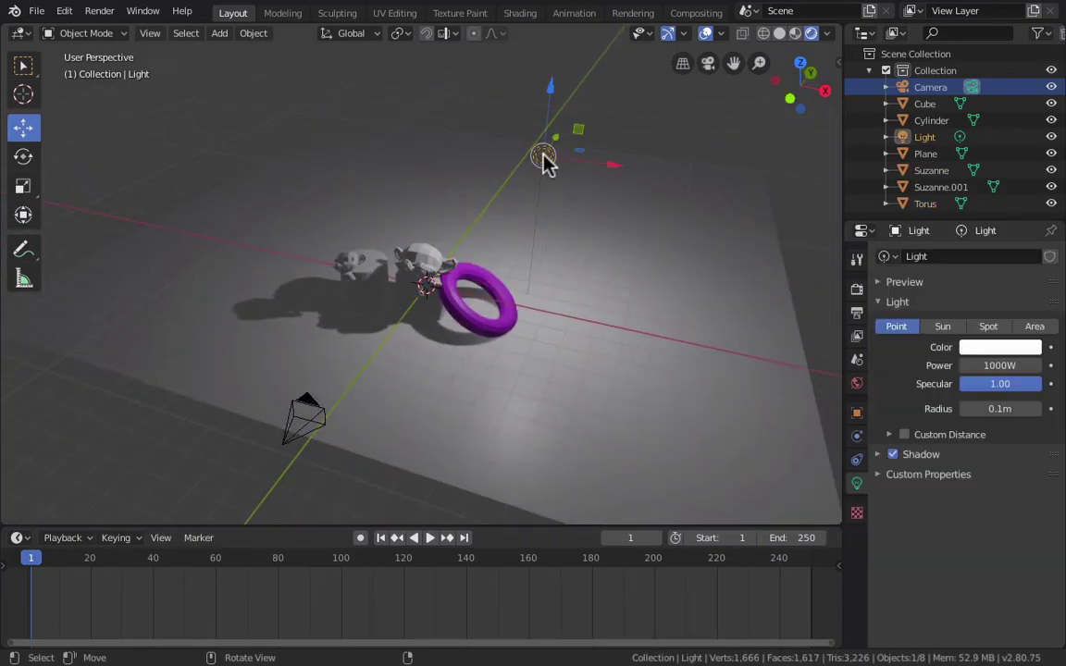
left_click(943, 327)
left_click(985, 327)
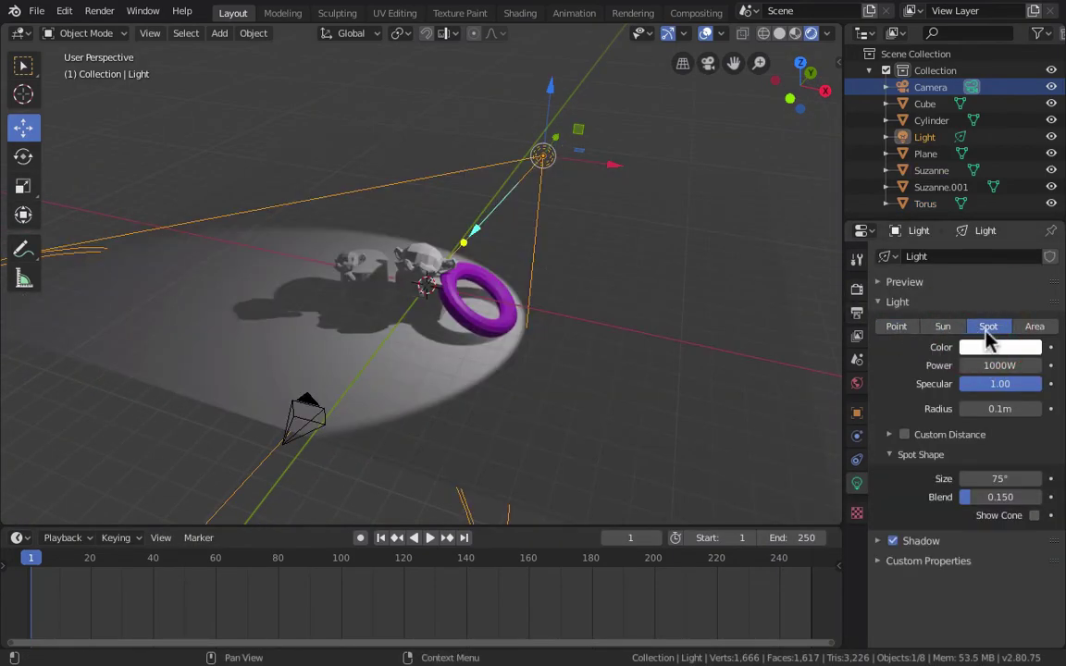
Step: Undo the light type changes and give the point light specular 0.98, radius 1.33 m, Custom Distance and a pale yellow color
key("ctrl+z")
key("ctrl+z")
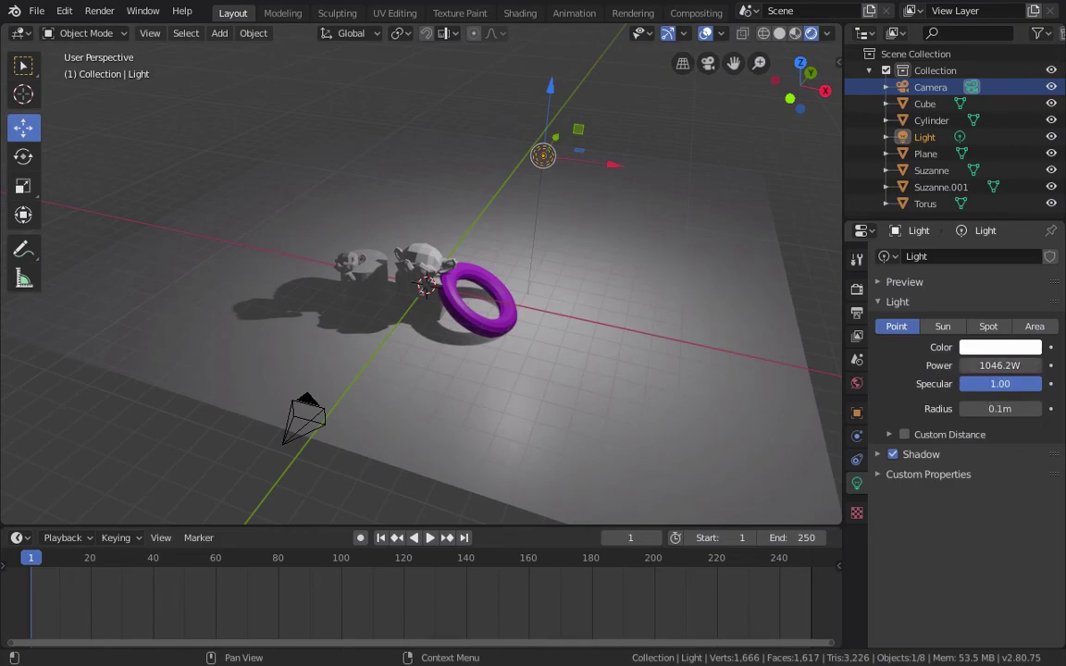
left_click_drag(999, 408, 1036, 408)
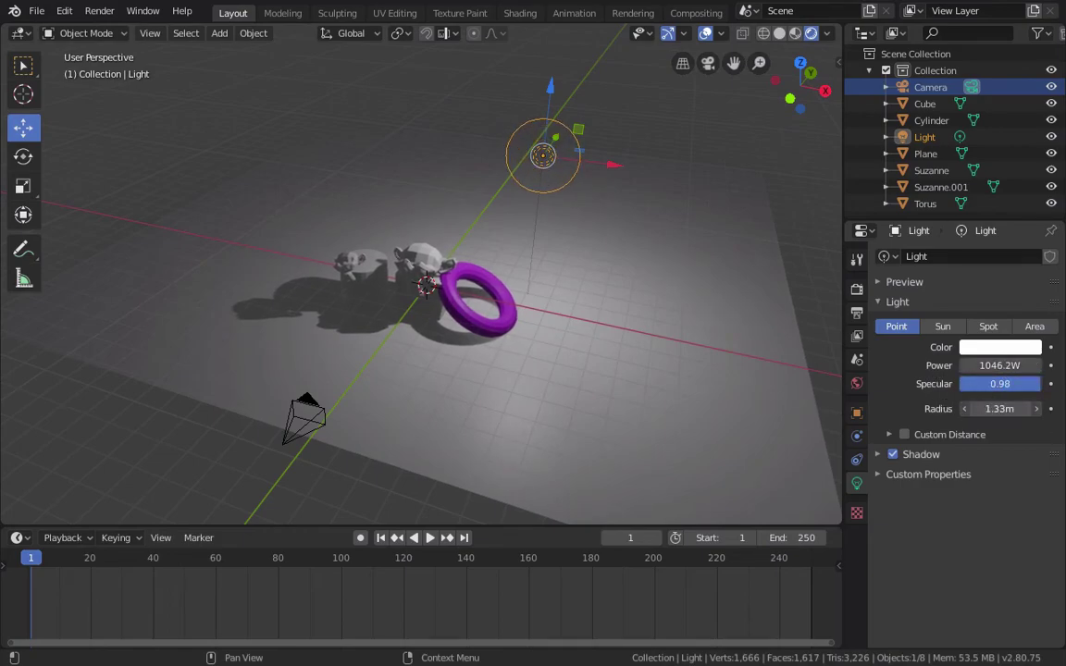
left_click(904, 434)
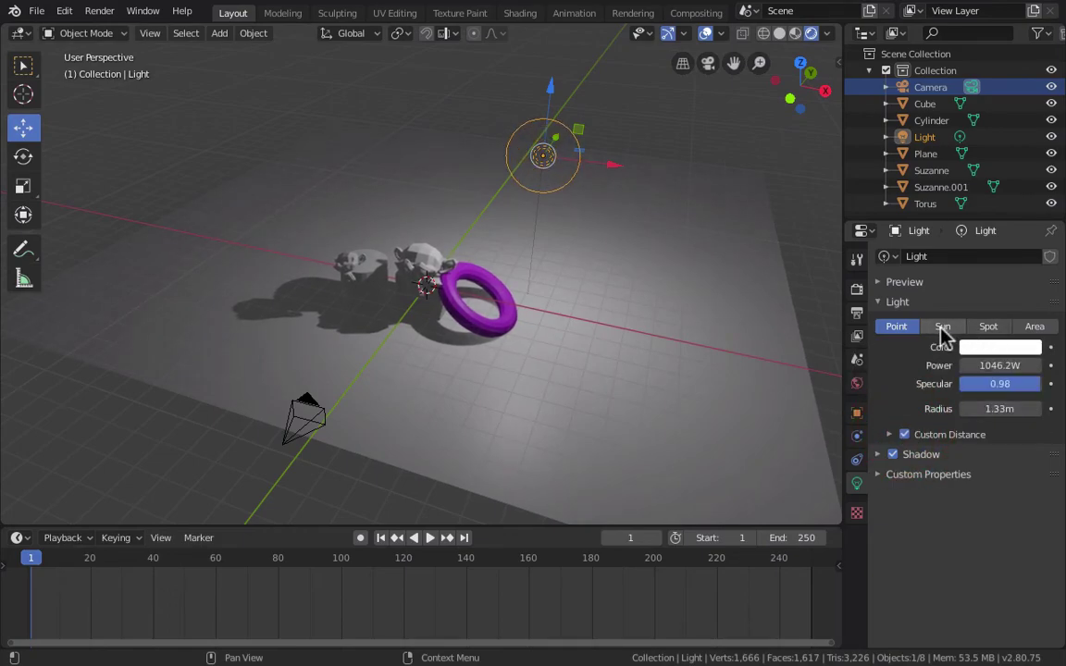
left_click(972, 347)
left_click(951, 220)
Step: Move the light to a higher position above the scene, on the torus side
middle_click_drag(527, 287, 518, 241)
key("g")
left_click(634, 157)
middle_click_drag(634, 157, 599, 88)
key("g")
left_click(395, 358)
middle_click_drag(395, 357, 386, 309)
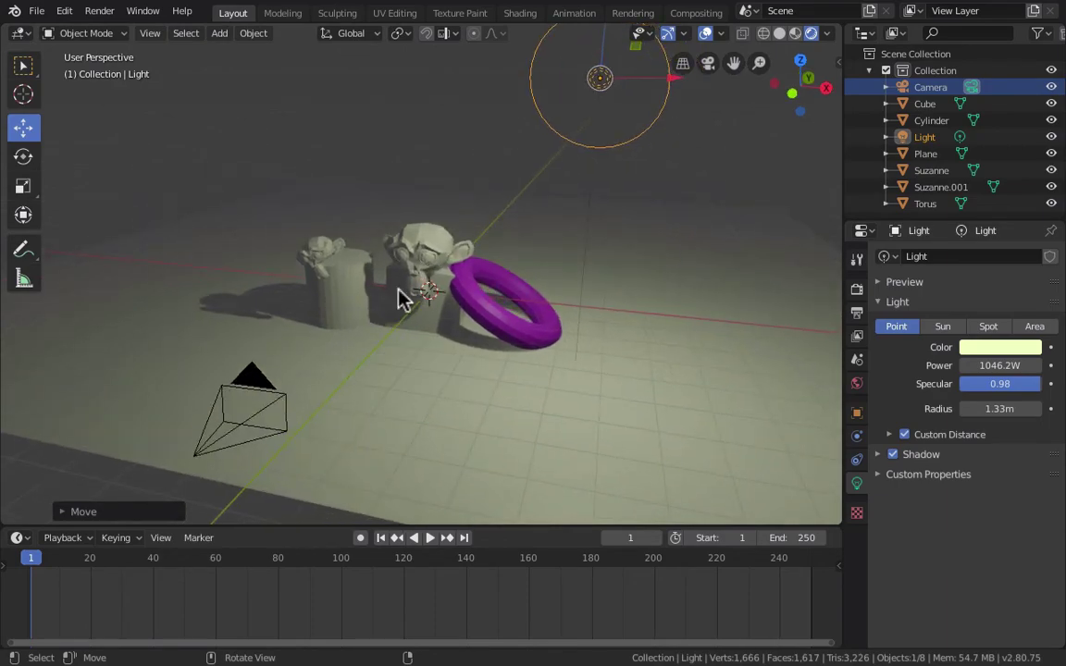
Step: Try a new material with a higher subsurface amount on the large monkey head, and undo the changes
left_click(426, 250)
left_click(857, 553)
left_click(959, 328)
left_click(1007, 497)
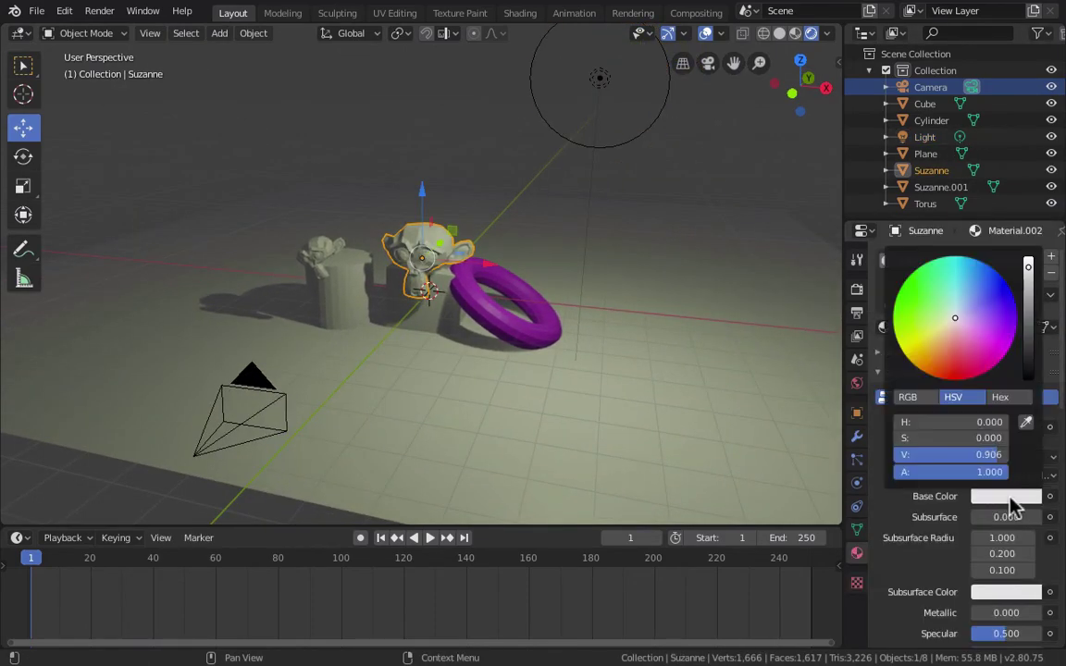
left_click_drag(1015, 517, 1064, 518)
key("ctrl+z")
key("ctrl+z")
key("ctrl+z")
key("ctrl+z")
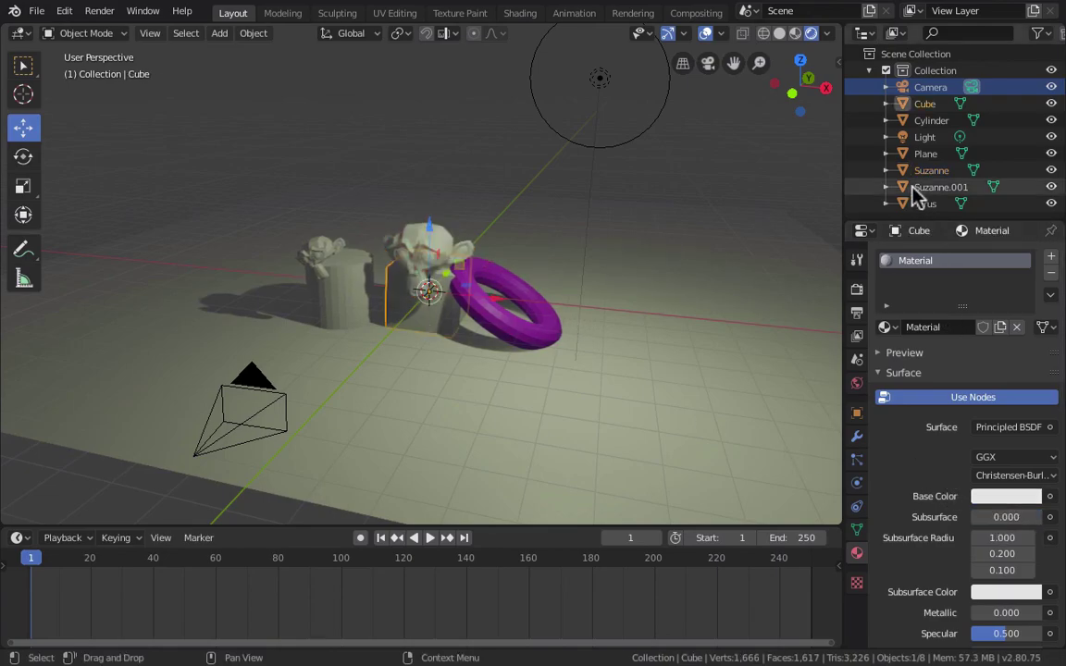
Step: Set the base color of the cube's material to blue
left_click(1002, 497)
left_click(983, 283)
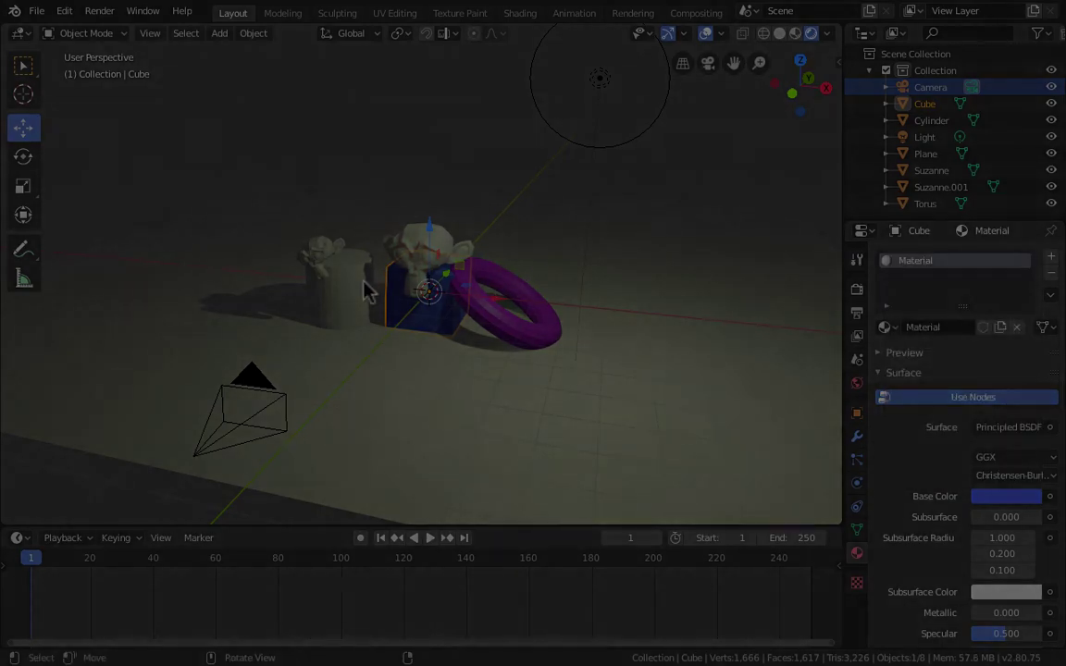